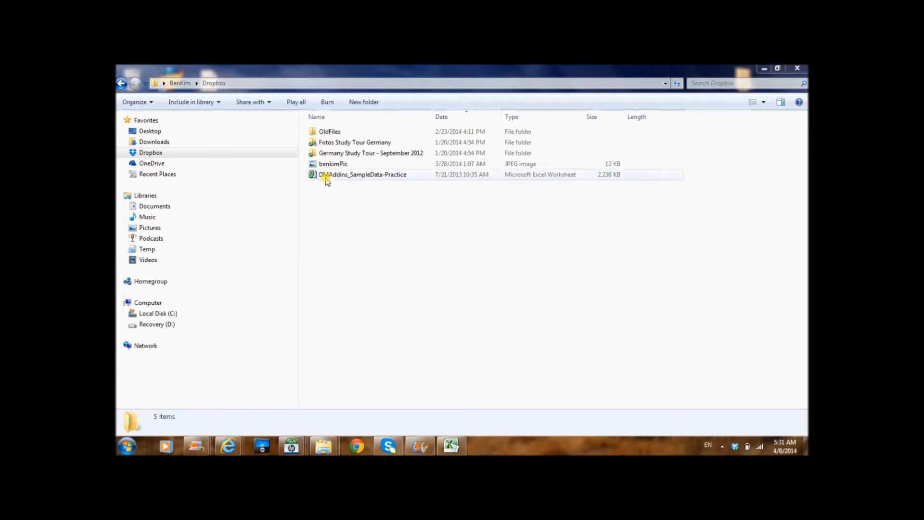
# Open the DMAddins_SampleData-Practice workbook and look over the data on the Table Analysis Tools Sample sheet.
pyautogui.doubleClick(386, 175)
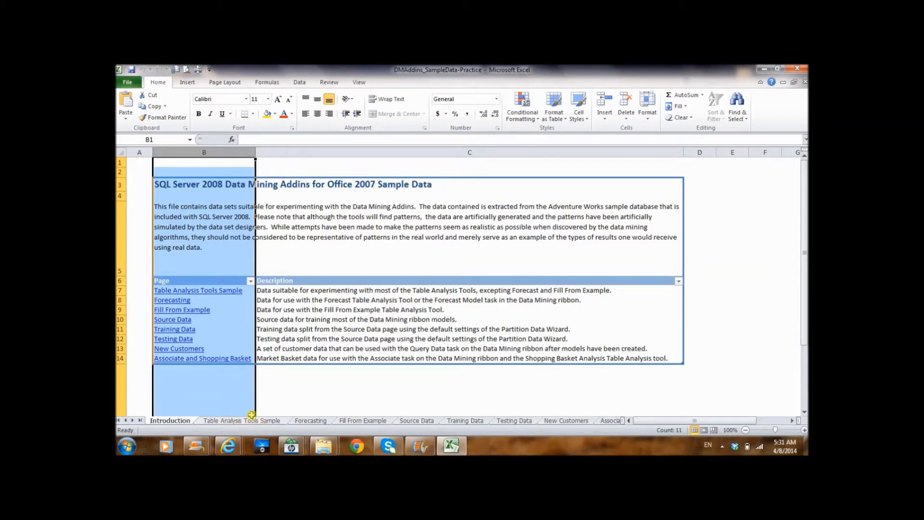
pyautogui.click(265, 421)
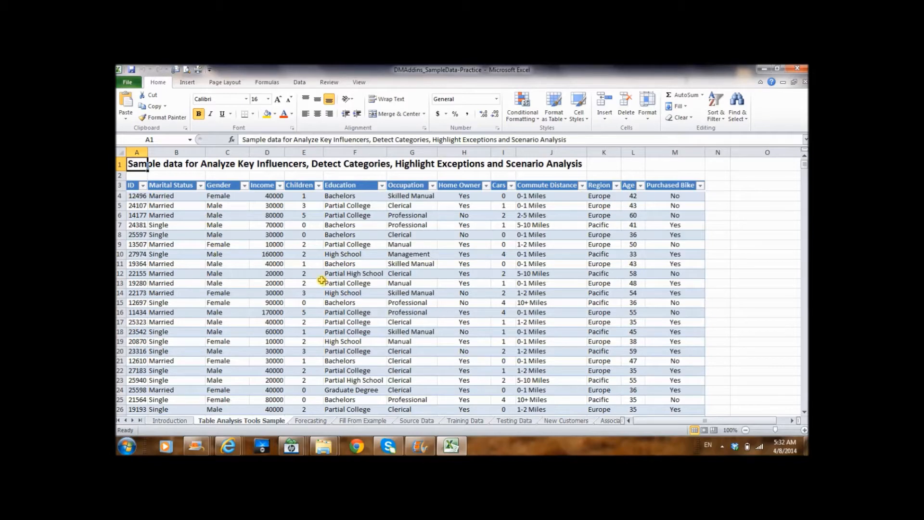
pyautogui.moveTo(805, 165)
pyautogui.mouseDown()
pyautogui.moveTo(801, 413)
pyautogui.moveTo(804, 164)
pyautogui.mouseUp()
pyautogui.click(563, 222)
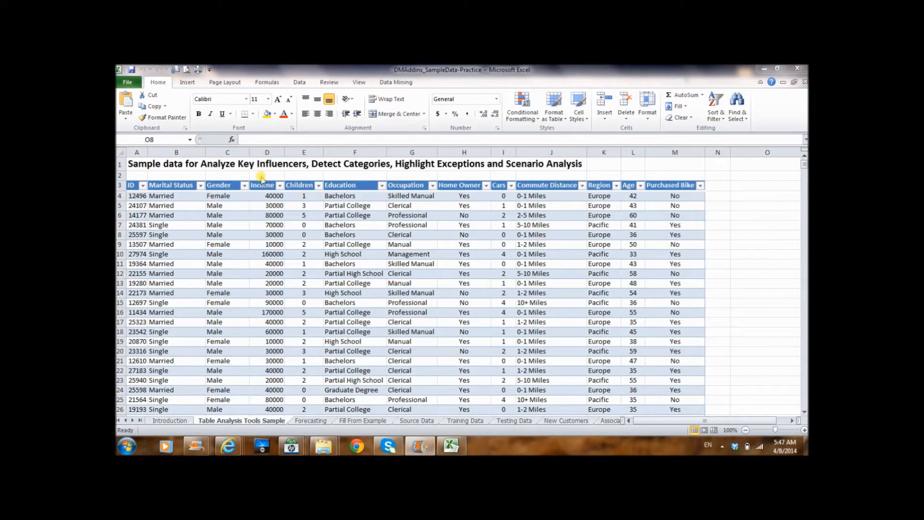
pyautogui.click(143, 188)
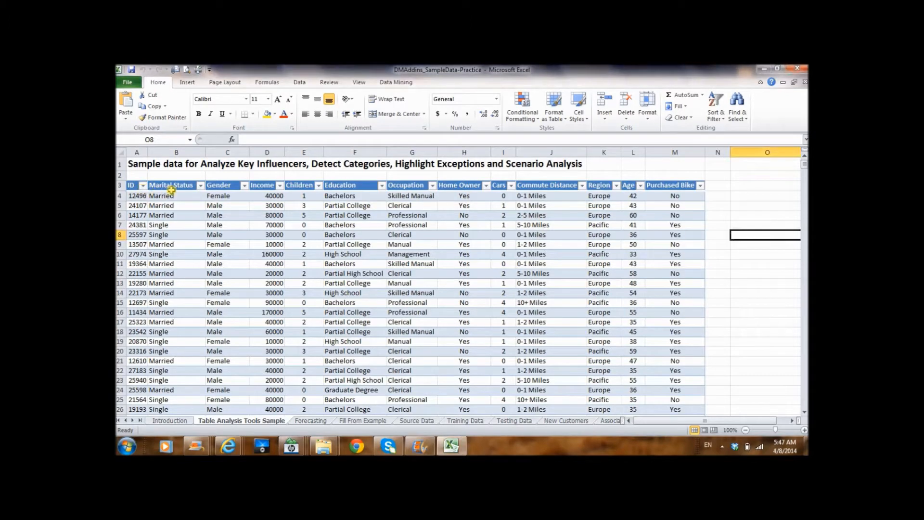
pyautogui.click(144, 186)
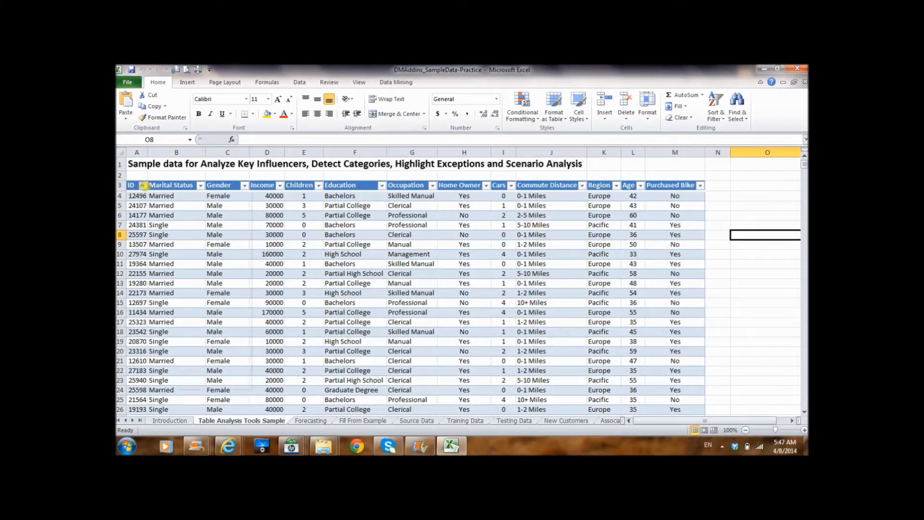
pyautogui.click(200, 186)
pyautogui.click(758, 195)
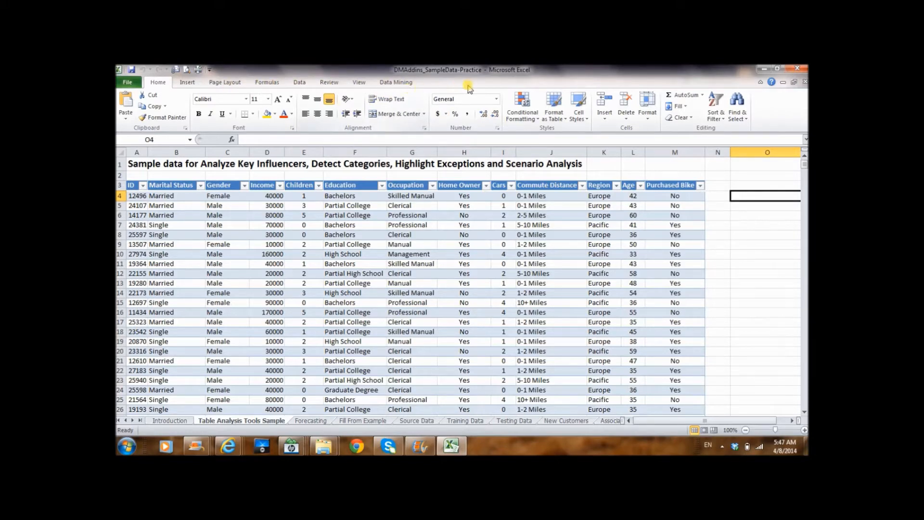
# Test the LocalHost Analysis Services connection used by the sample table's analysis tools.
pyautogui.click(567, 226)
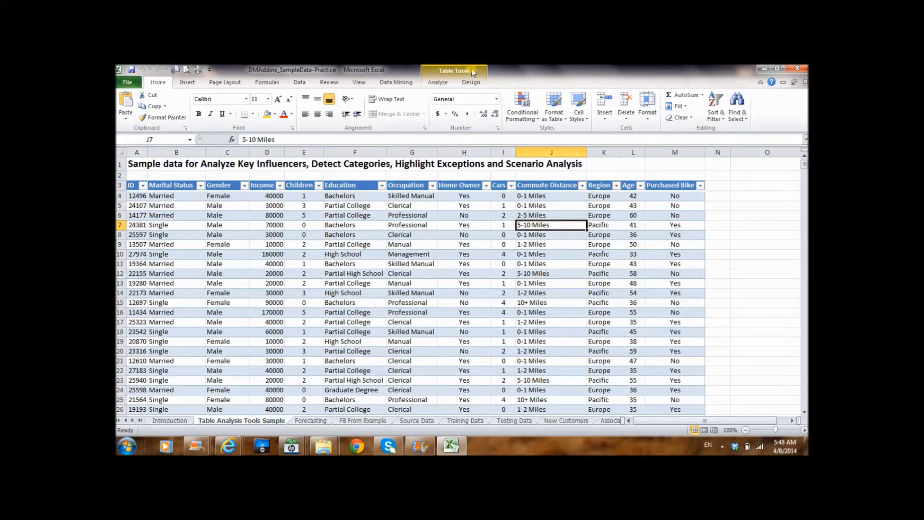
pyautogui.click(438, 82)
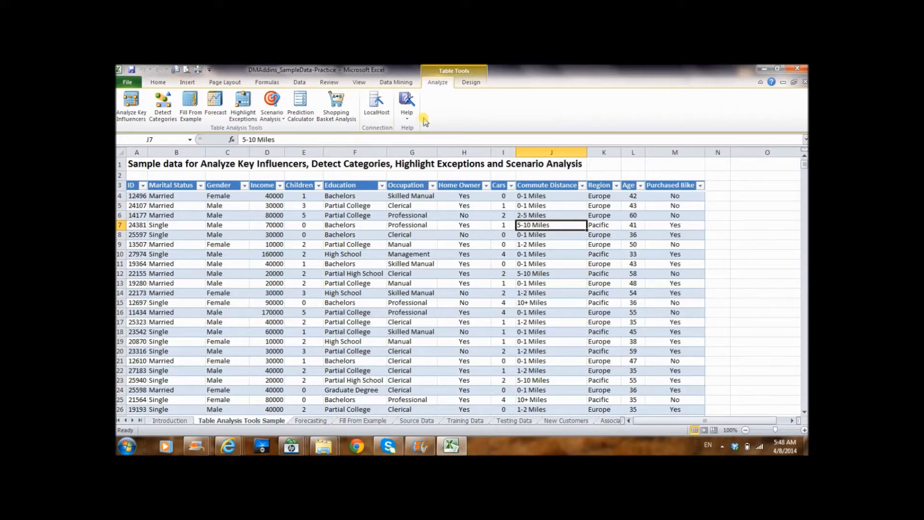
pyautogui.click(377, 111)
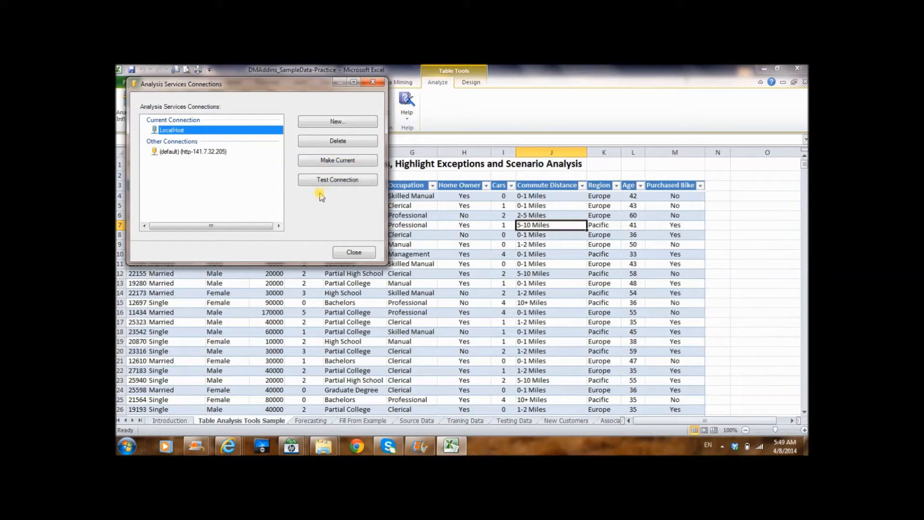
pyautogui.click(350, 182)
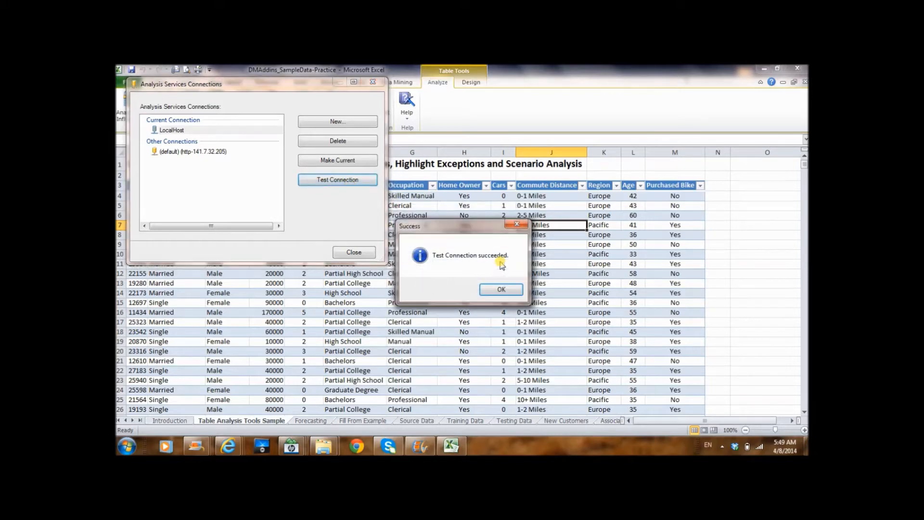
pyautogui.click(501, 290)
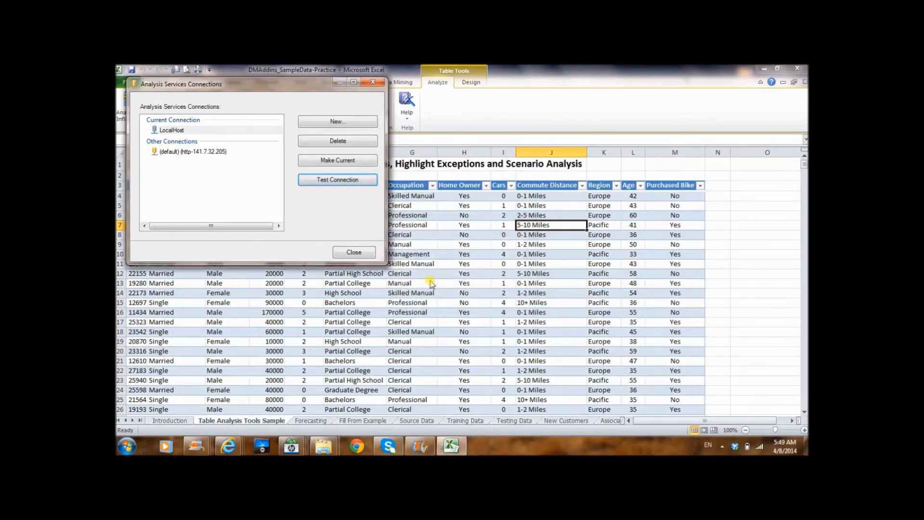
pyautogui.click(364, 251)
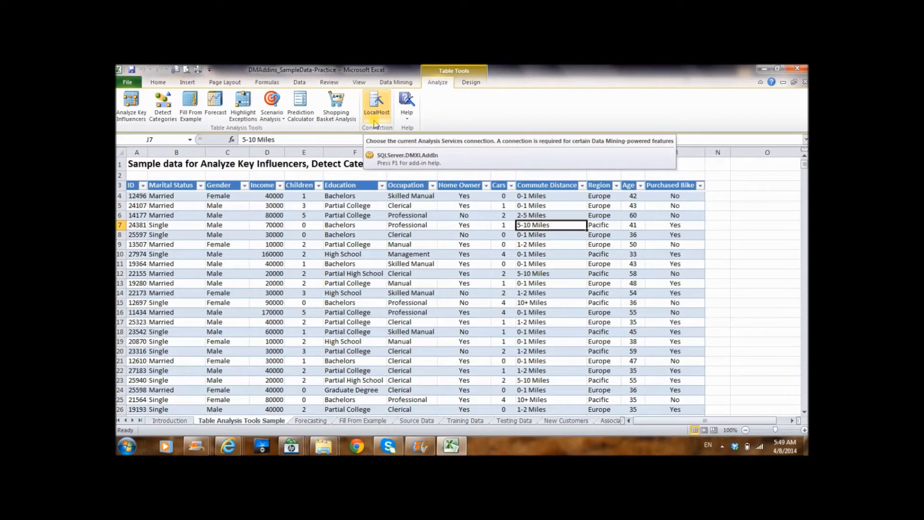
# Run Analyze Key Influencers on the sample table with Occupation as the column to analyze.
pyautogui.click(377, 236)
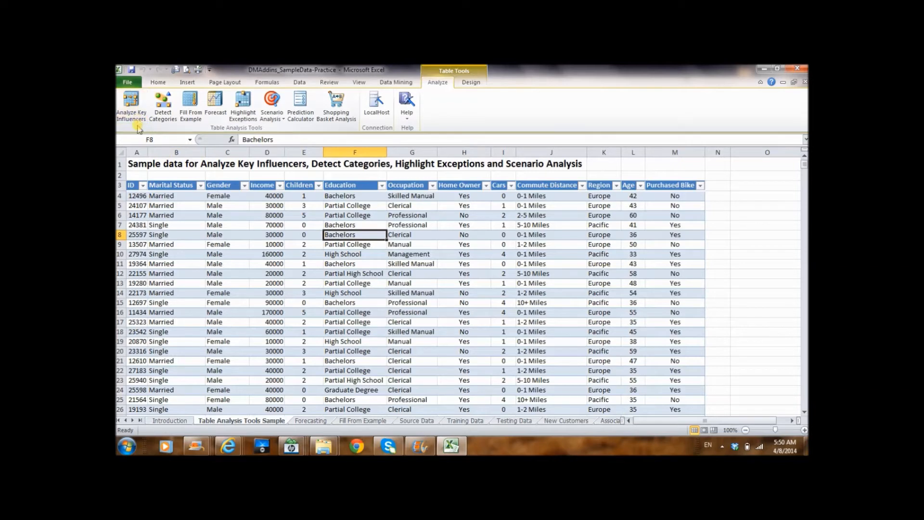
pyautogui.click(135, 109)
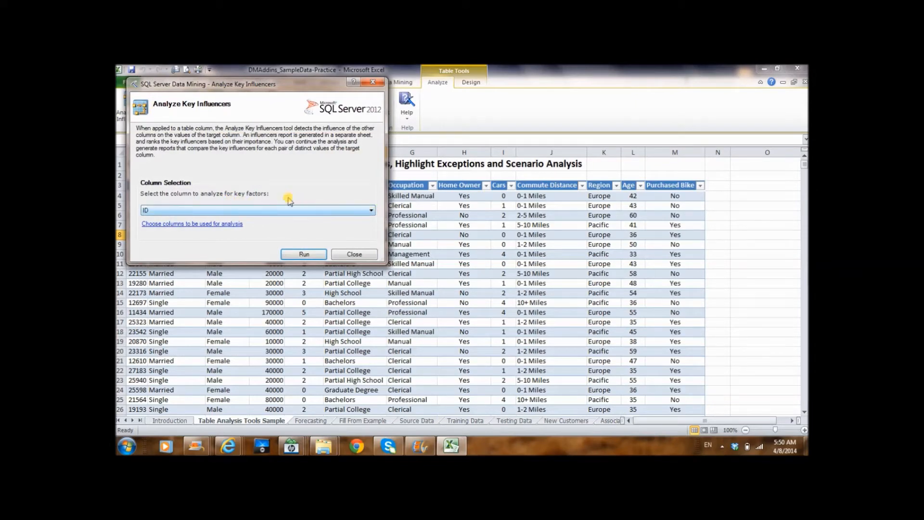
pyautogui.click(371, 212)
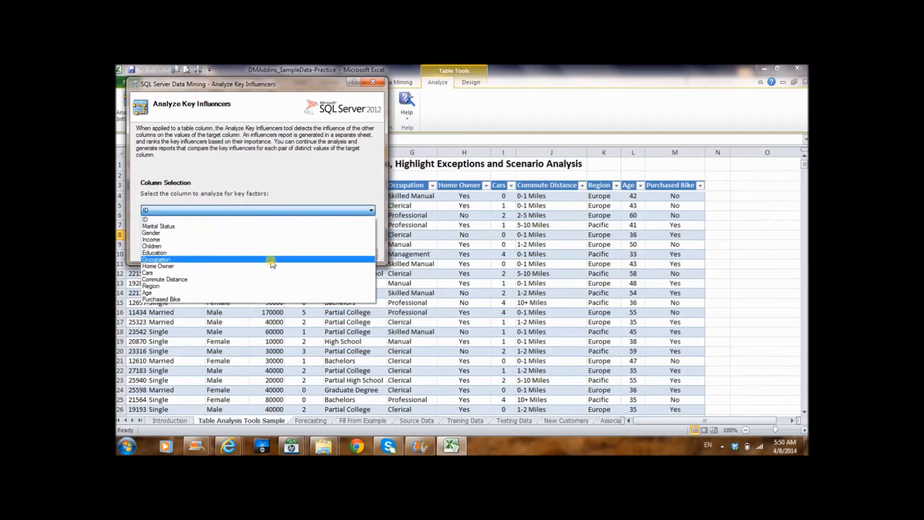
pyautogui.click(272, 260)
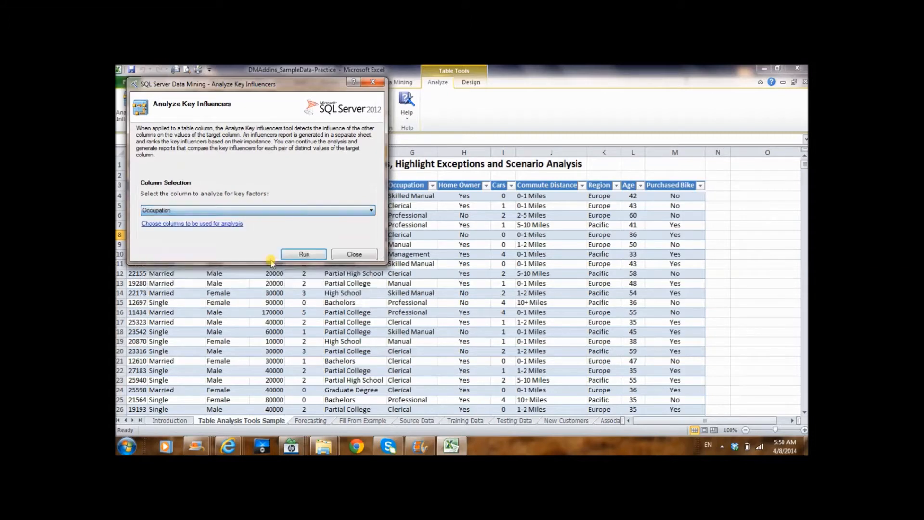
pyautogui.click(370, 211)
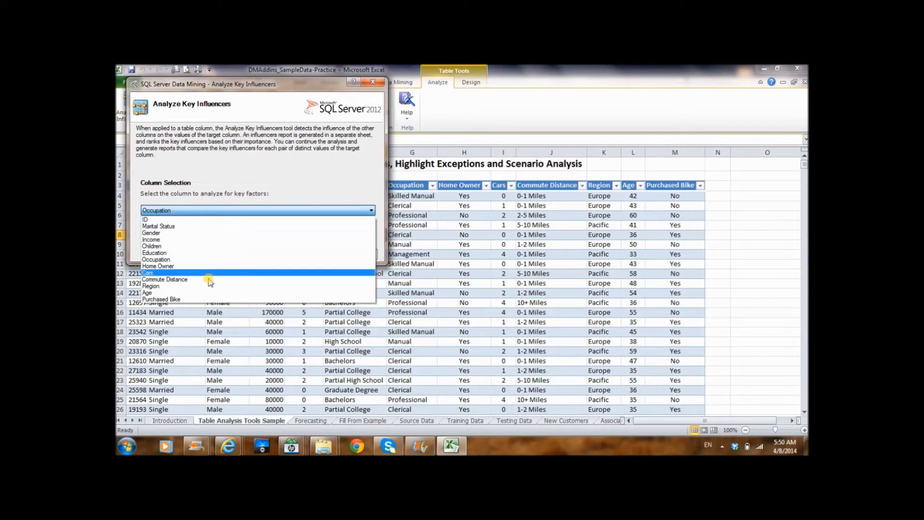
pyautogui.click(226, 260)
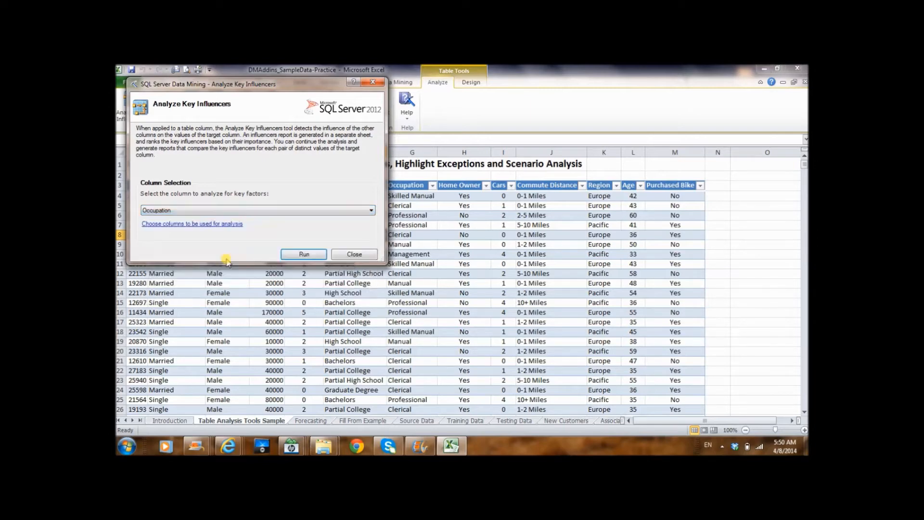
pyautogui.click(292, 254)
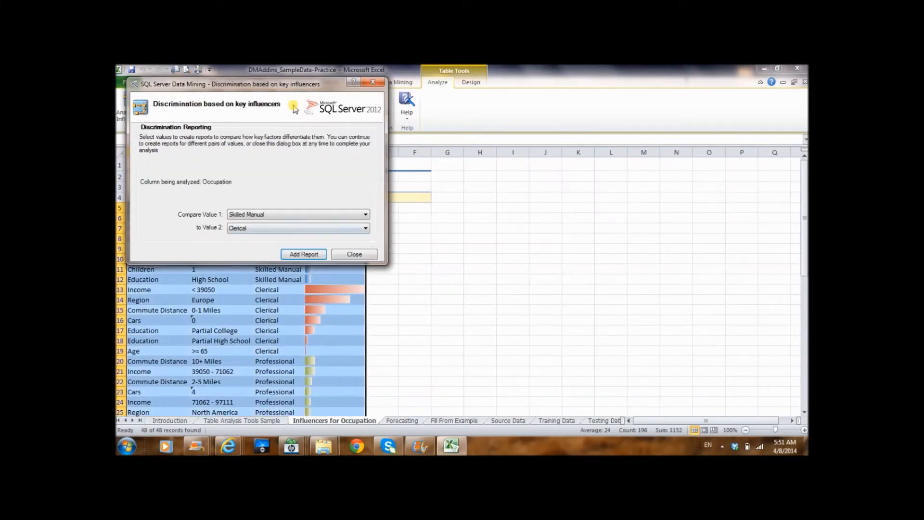
# Move the discrimination dialog clear of the Key Influencers report for Occupation and look through the report.
pyautogui.moveTo(295, 88); pyautogui.dragTo(668, 105)
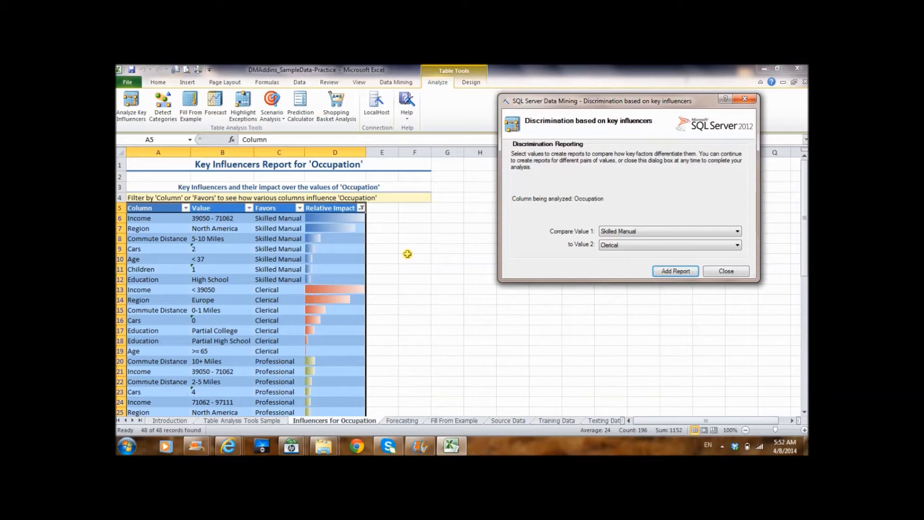
pyautogui.click(431, 279)
pyautogui.scroll(-2, 431, 280)
pyautogui.scroll(2, 431, 279)
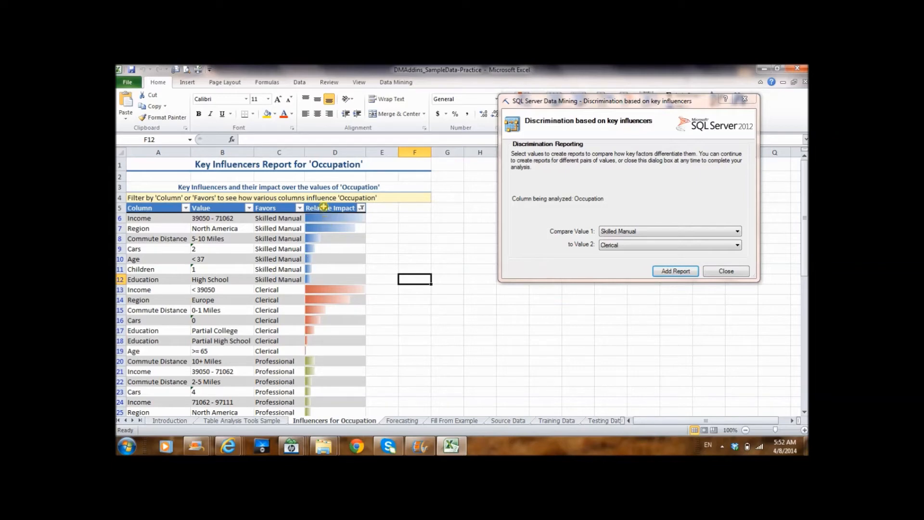
# Examine the Relative Impact value of each Skilled Manual influencer, from Income down to Education.
pyautogui.click(324, 222)
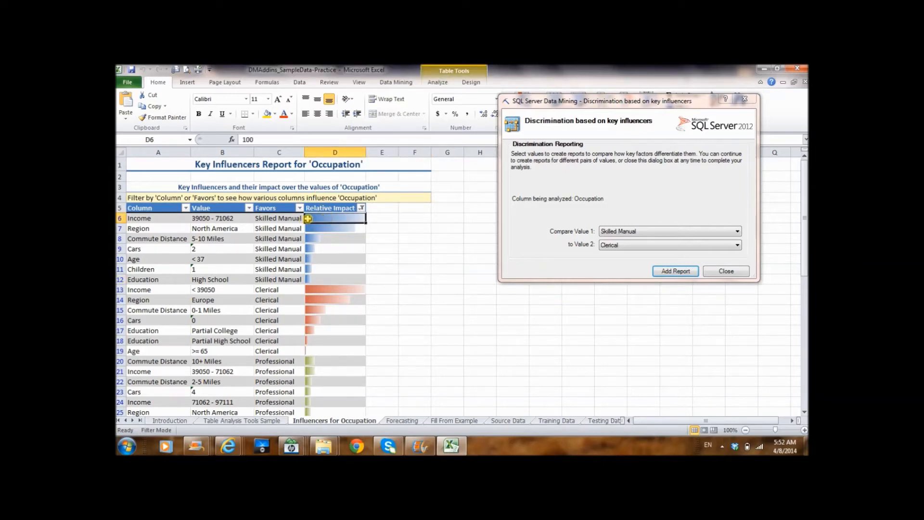
pyautogui.doubleClick(248, 139)
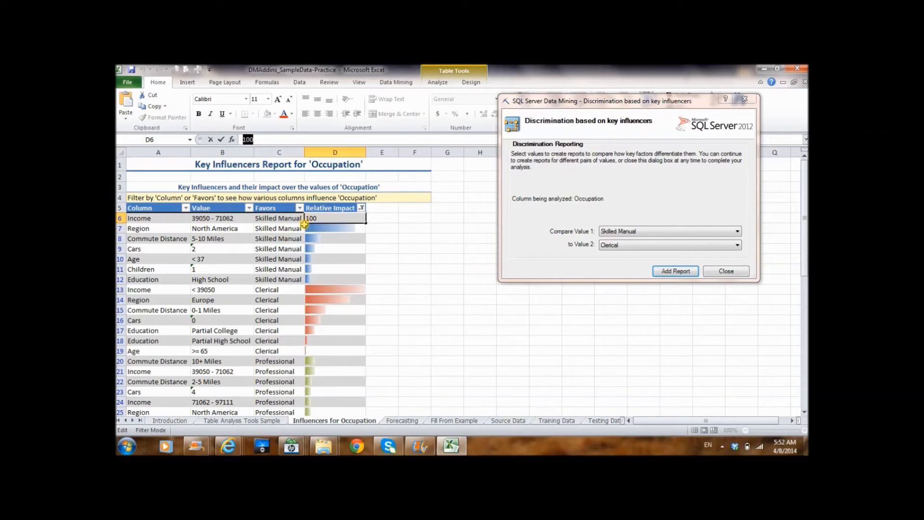
pyautogui.press('Escape')
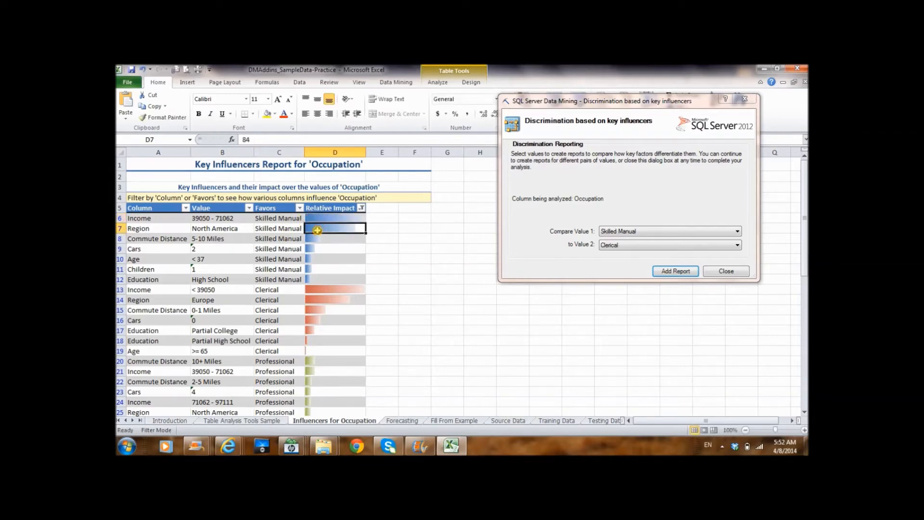
pyautogui.click(318, 239)
pyautogui.click(314, 249)
pyautogui.click(313, 259)
pyautogui.click(312, 269)
pyautogui.click(312, 279)
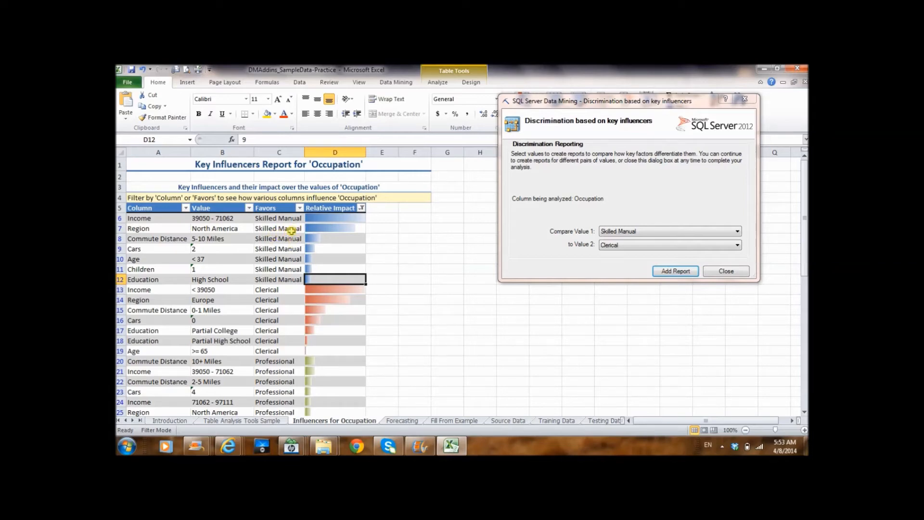
# Filter the report's Favors column to show only Skilled Manual.
pyautogui.click(391, 279)
pyautogui.scroll(-4, 392, 279)
pyautogui.scroll(4, 394, 280)
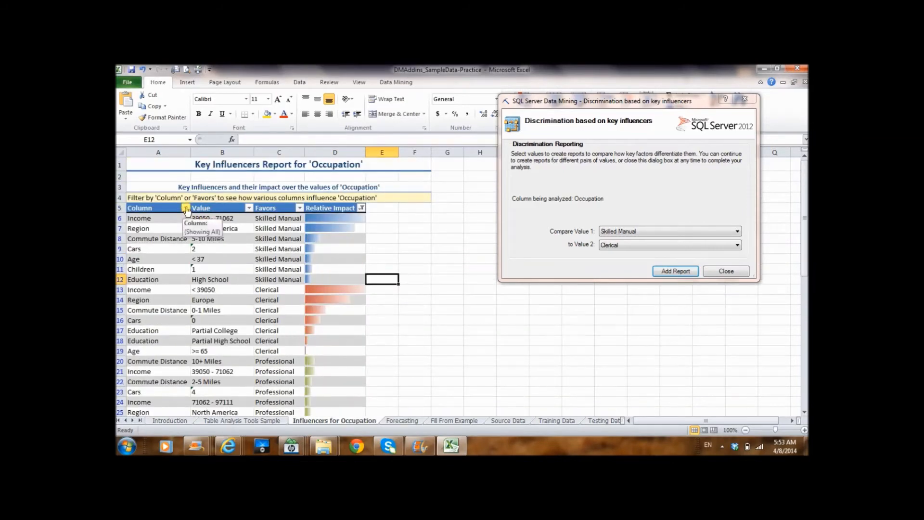
pyautogui.click(300, 209)
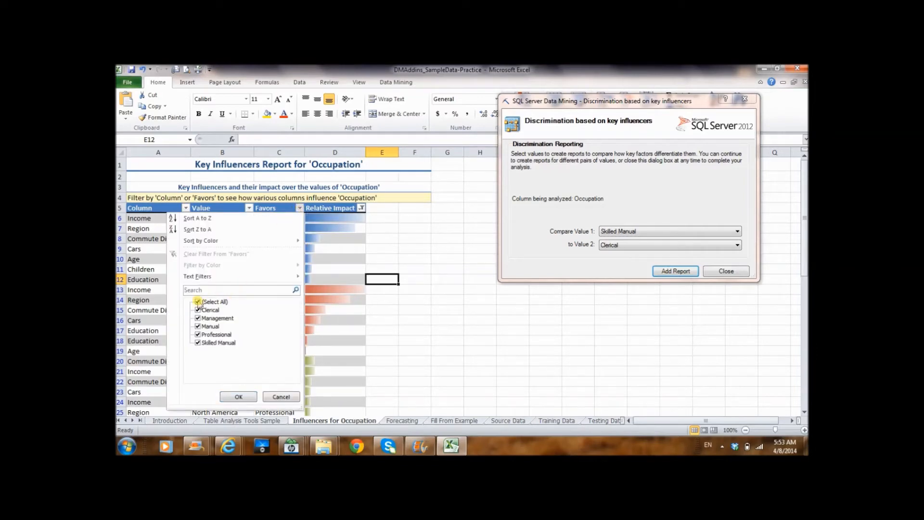
pyautogui.click(197, 303)
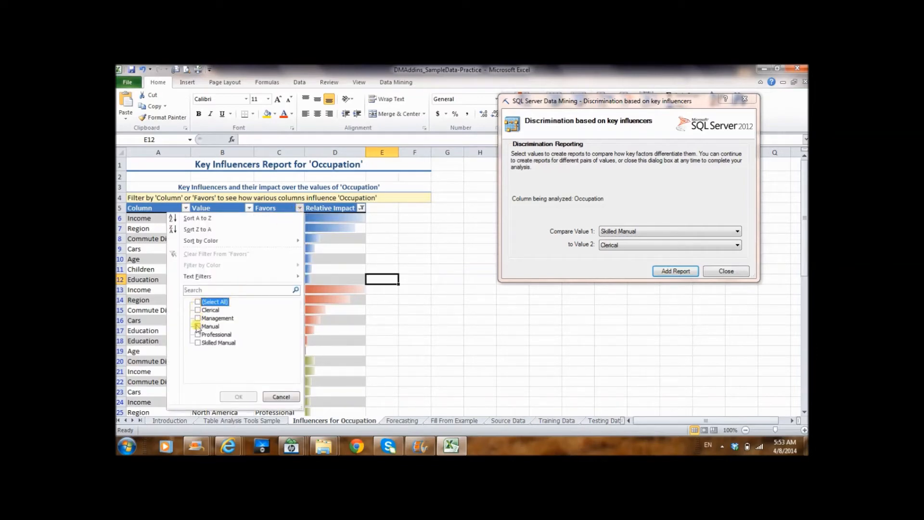
pyautogui.click(198, 343)
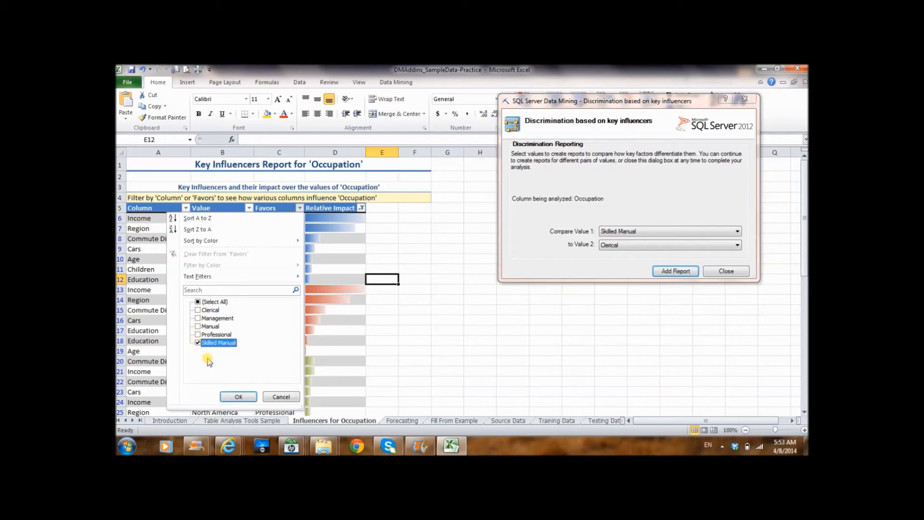
pyautogui.click(239, 398)
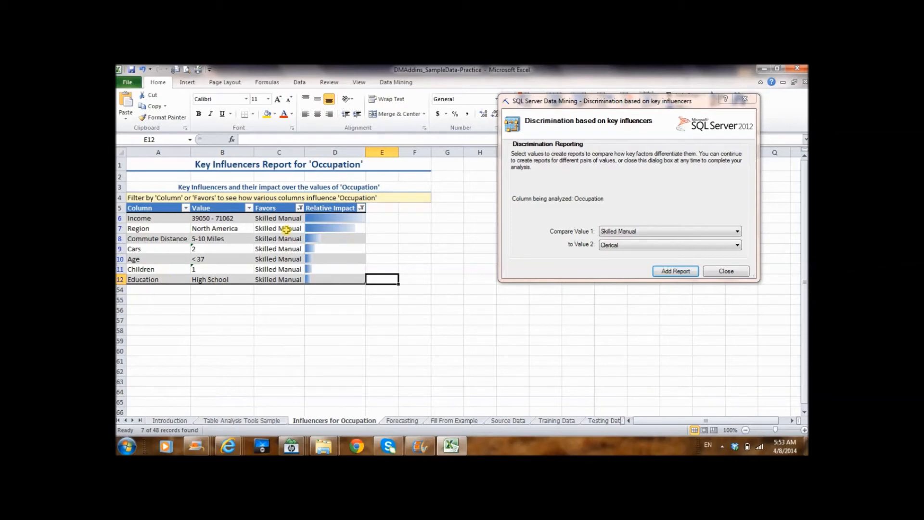
# Add Manual to the Favors filter so the report lists both Skilled Manual and Manual influencers.
pyautogui.click(299, 208)
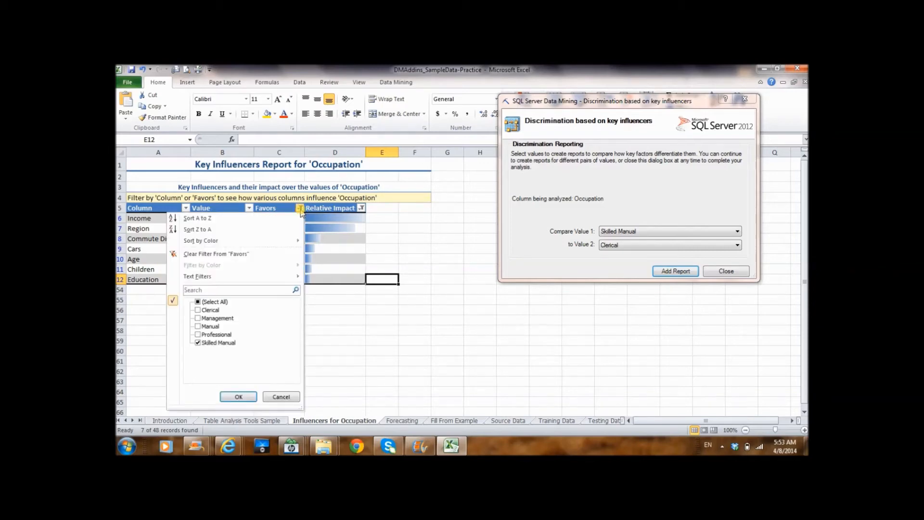
pyautogui.click(198, 326)
pyautogui.click(238, 397)
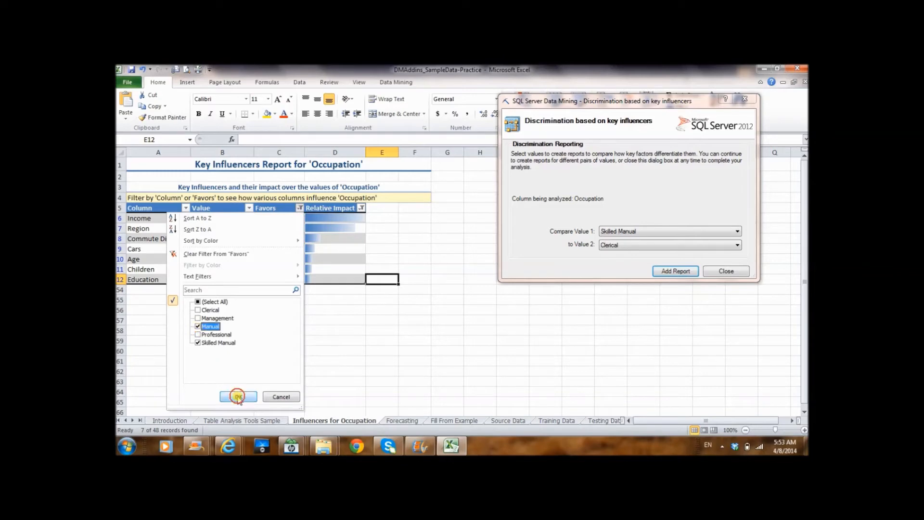
pyautogui.click(299, 208)
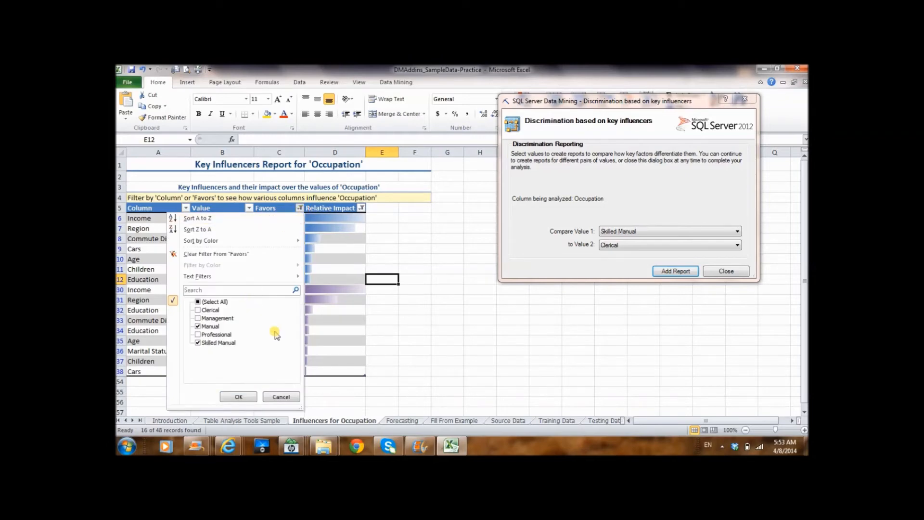
pyautogui.click(282, 397)
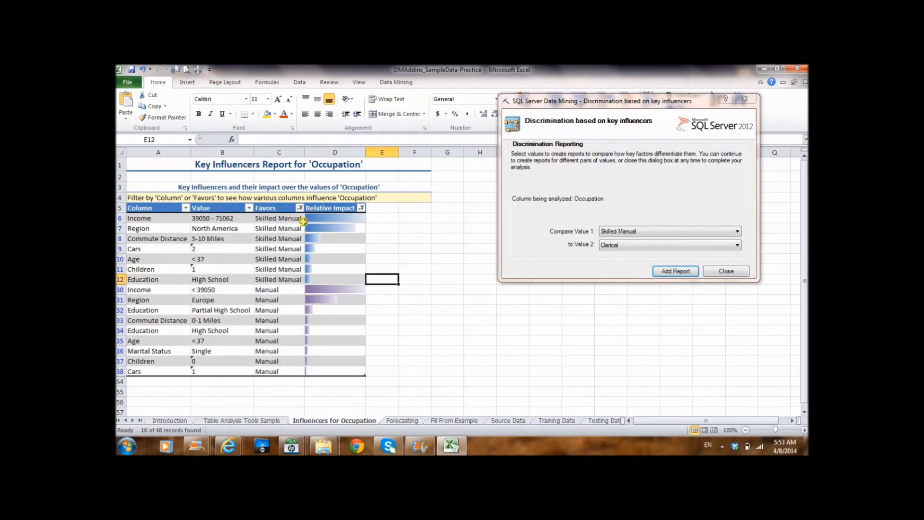
# Reset the Favors filter of the Key Influencers report to include every occupation.
pyautogui.click(299, 208)
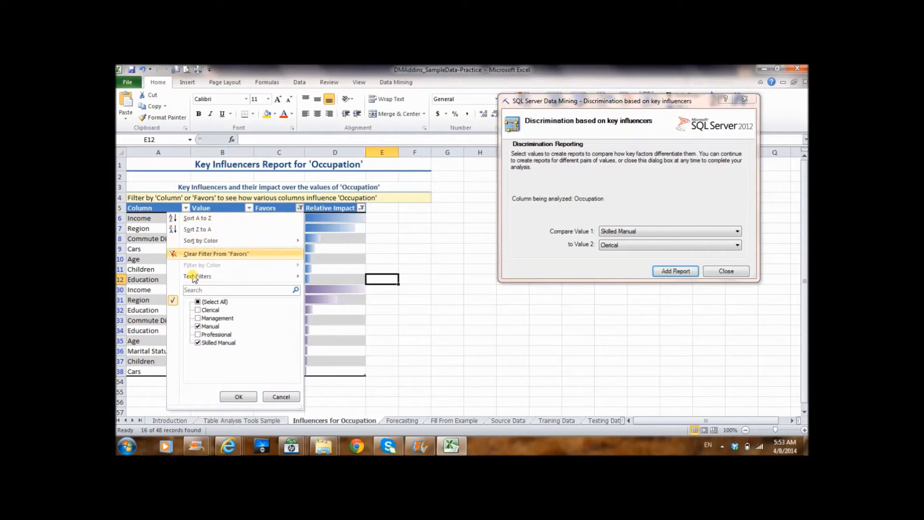
pyautogui.click(198, 302)
pyautogui.click(238, 397)
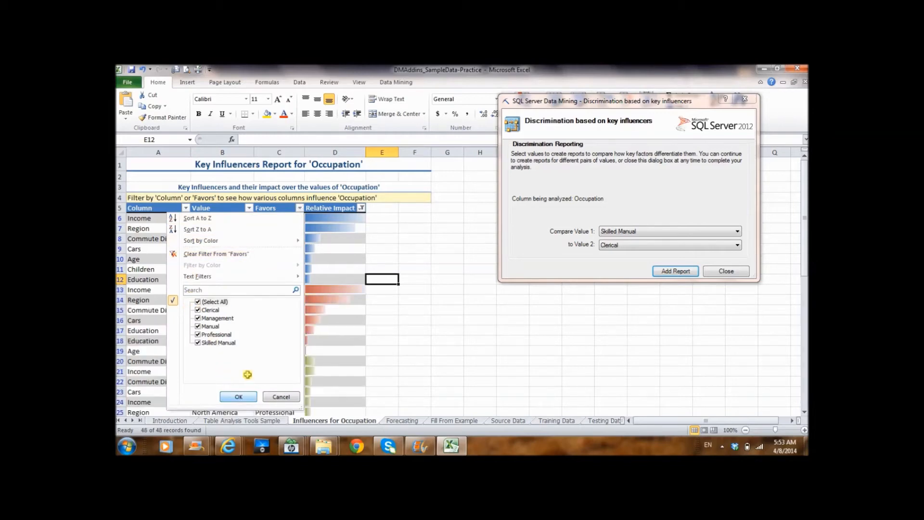
# Filter the report's Relative Impact column to 100 and check the impact cells of the Clerical and Manual rows.
pyautogui.click(361, 208)
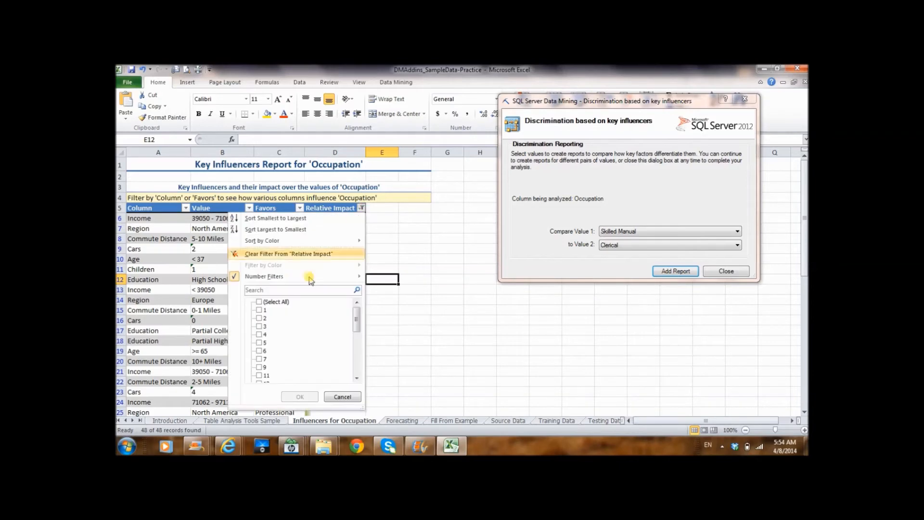
pyautogui.moveTo(356, 320); pyautogui.dragTo(356, 361)
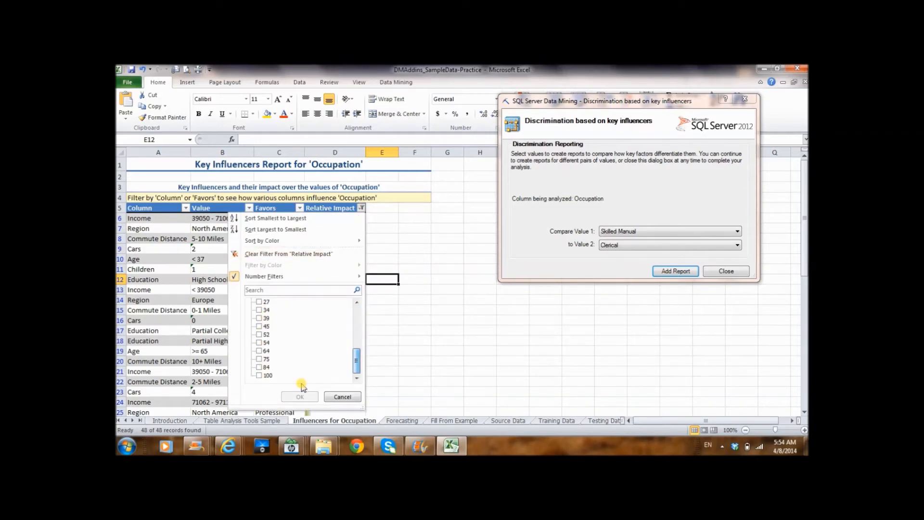
pyautogui.click(259, 375)
pyautogui.click(290, 397)
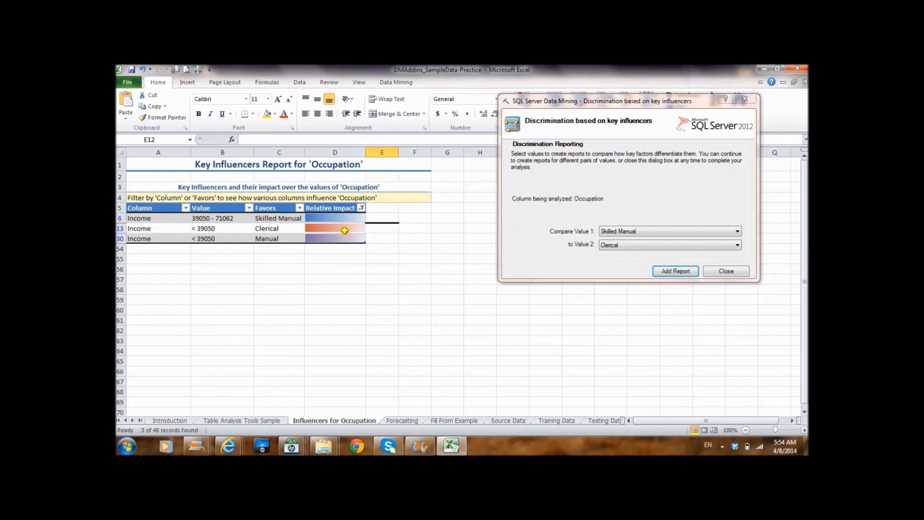
pyautogui.click(324, 229)
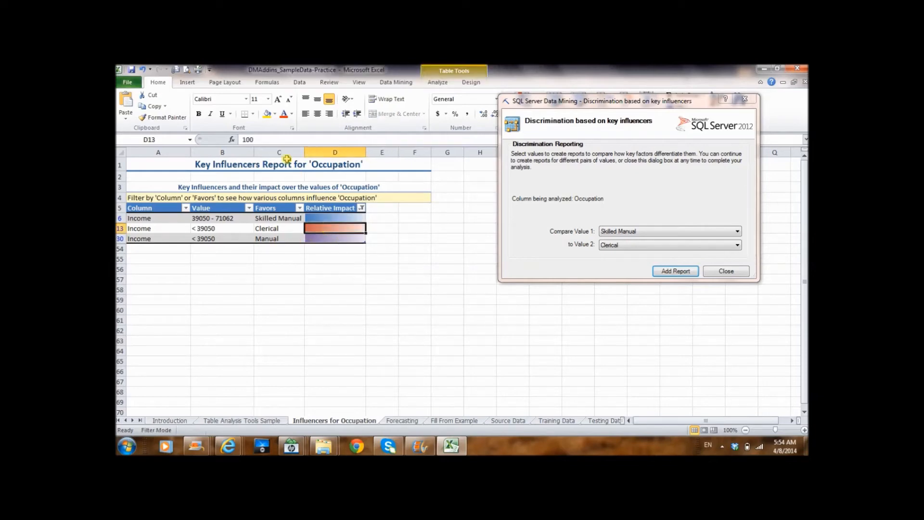
pyautogui.click(329, 239)
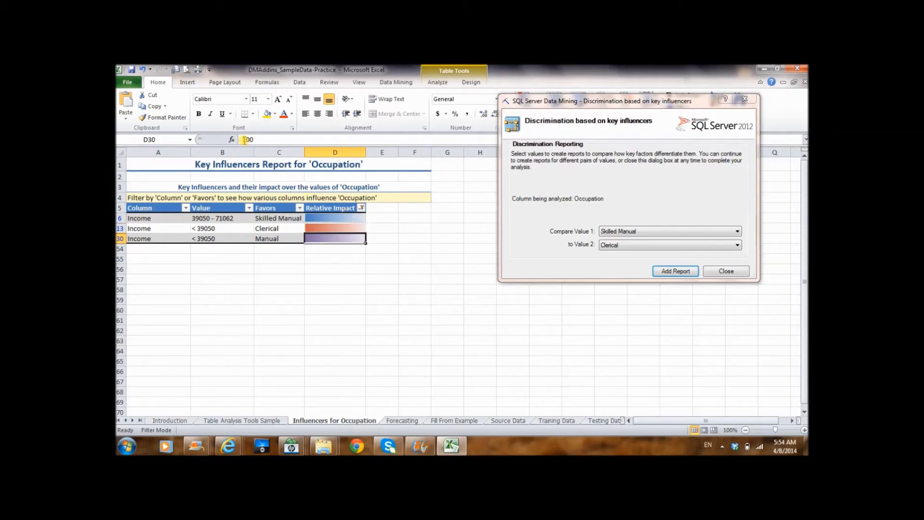
# Reset the Relative Impact filter to all values and check the impact of Skilled Manual's Income and Education influencers.
pyautogui.click(361, 208)
pyautogui.click(258, 303)
pyautogui.click(300, 396)
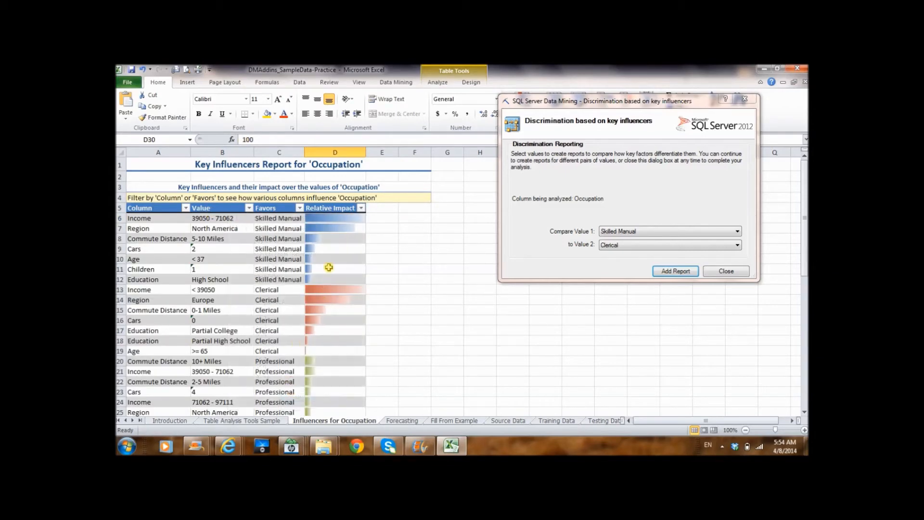
pyautogui.click(322, 218)
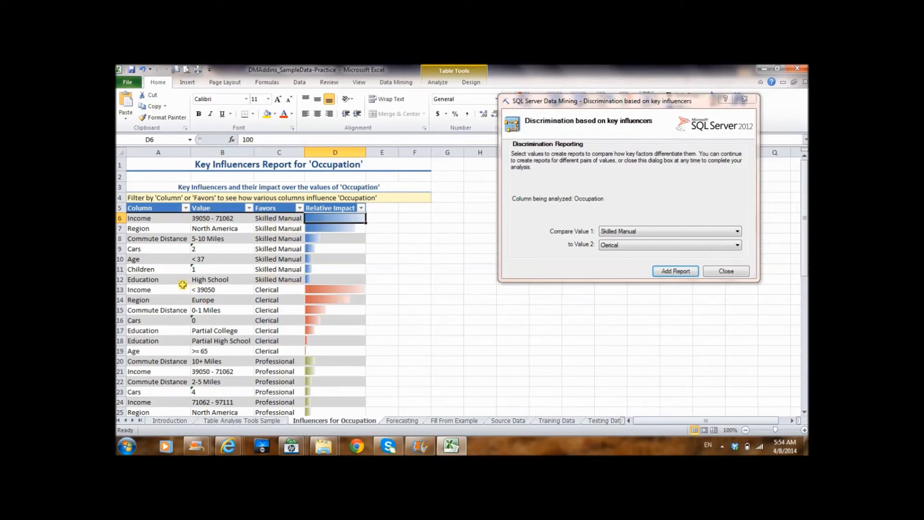
pyautogui.click(337, 282)
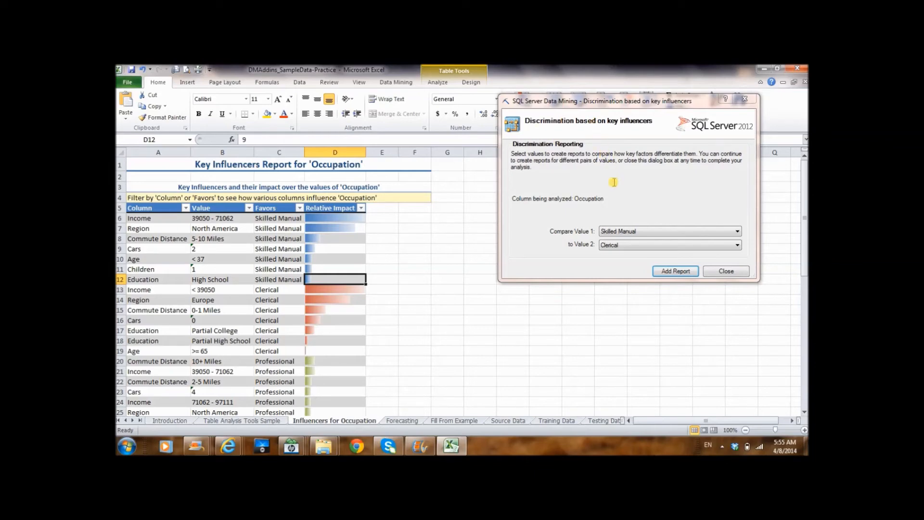
# Filter the Relative Impact column of the Key Influencers report to show only the value 100.
pyautogui.click(361, 208)
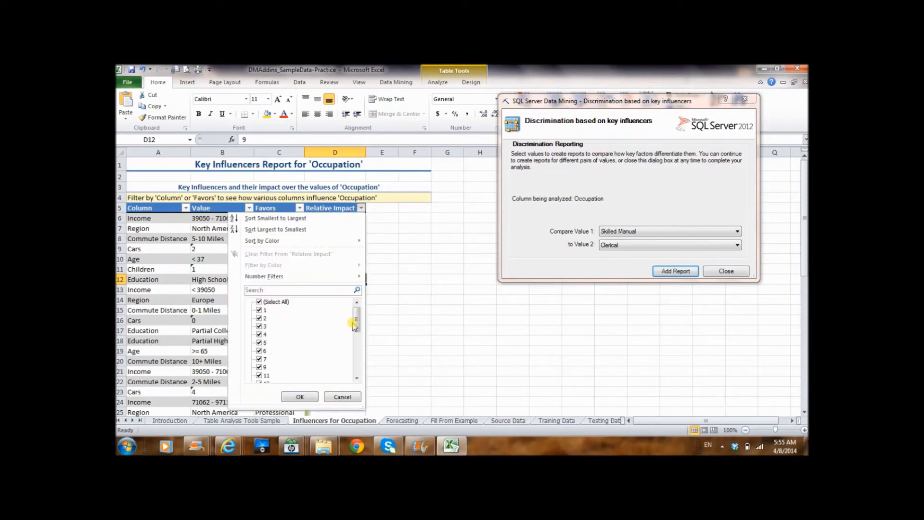
pyautogui.click(259, 302)
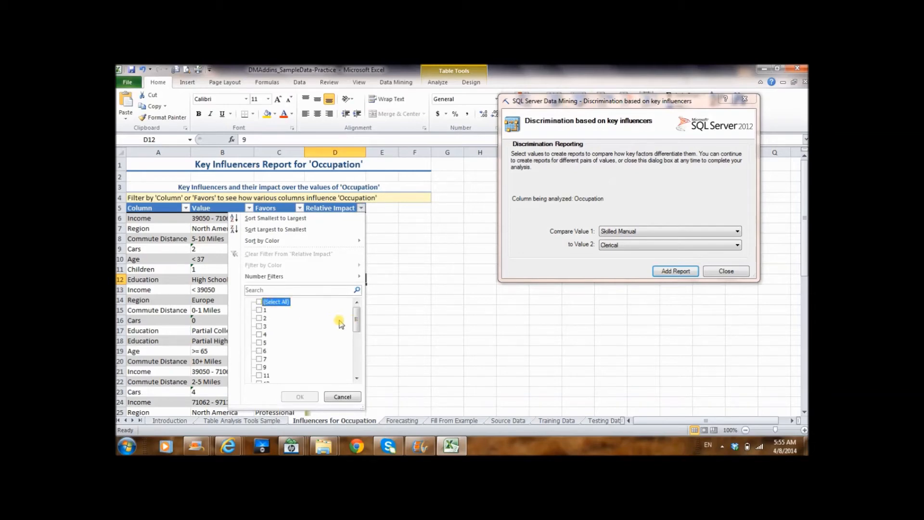
pyautogui.moveTo(357, 321); pyautogui.dragTo(356, 371)
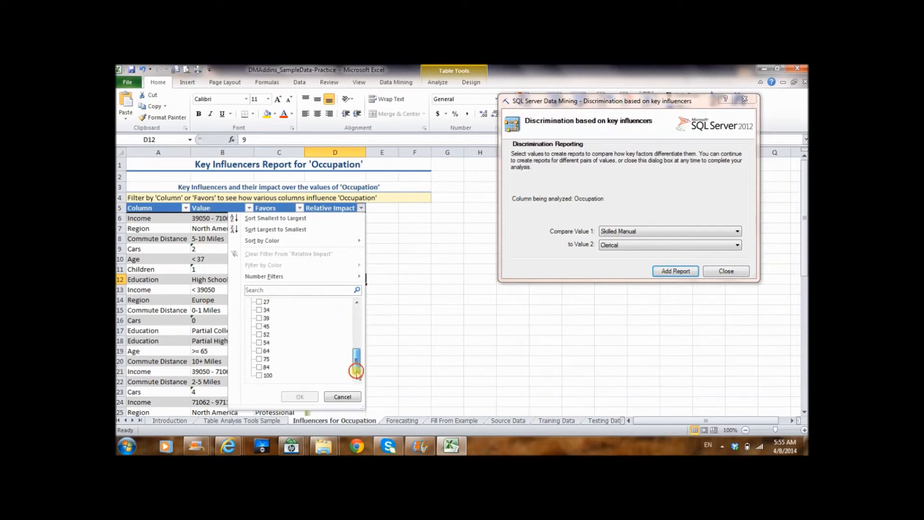
pyautogui.click(260, 376)
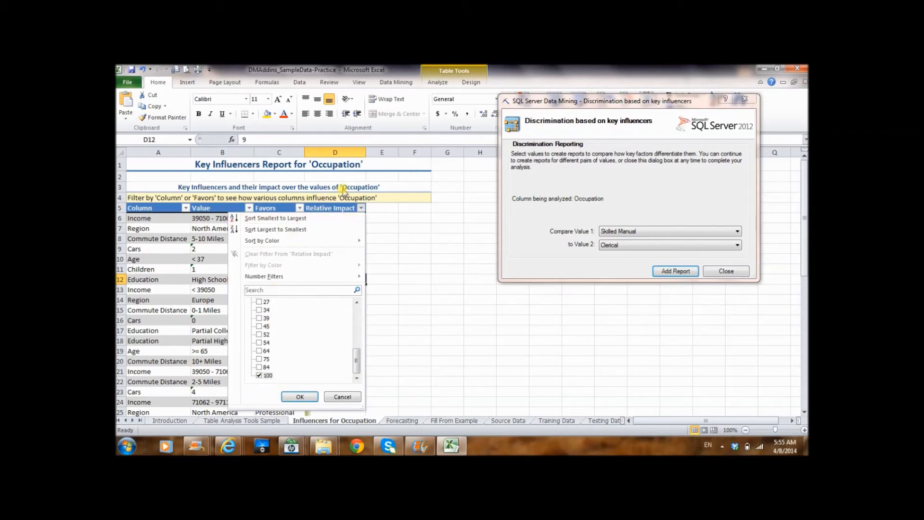
pyautogui.click(300, 397)
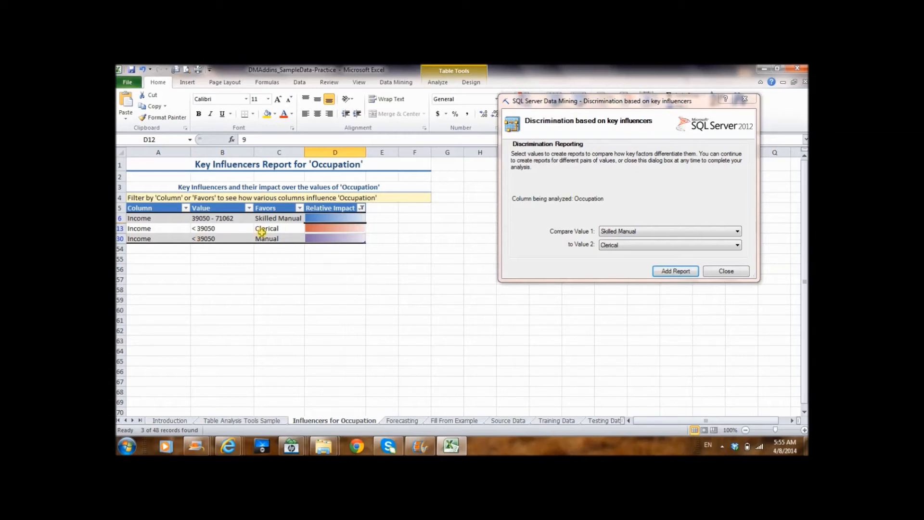
# Compare the Relative Impact values of the Income influencer for Clerical and Manual.
pyautogui.click(326, 229)
pyautogui.click(327, 240)
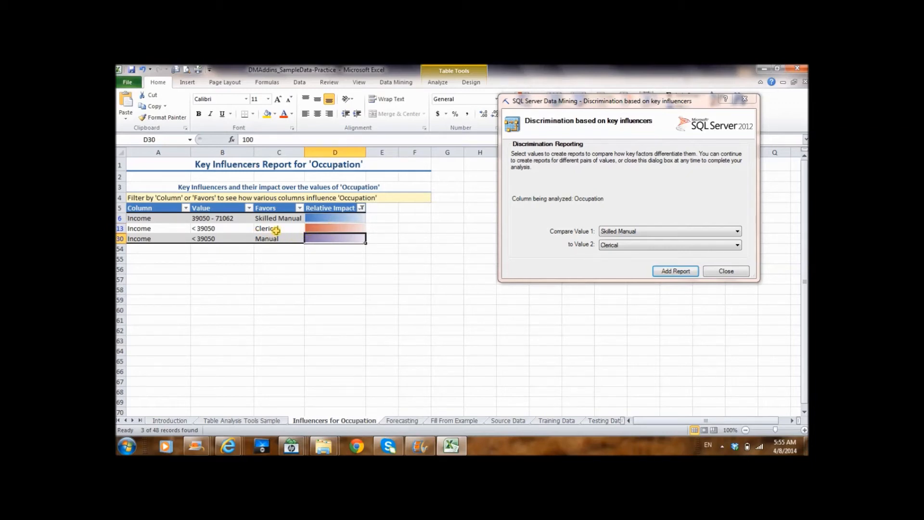
pyautogui.click(336, 230)
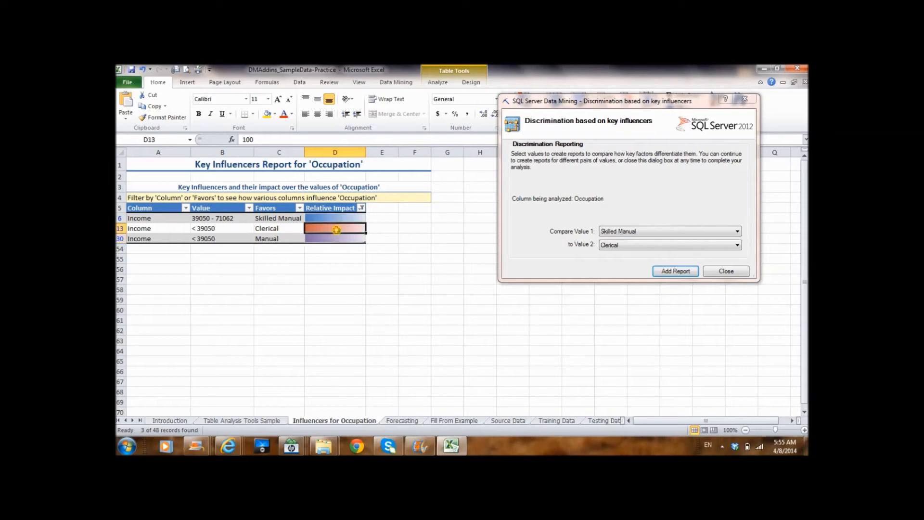
pyautogui.click(330, 239)
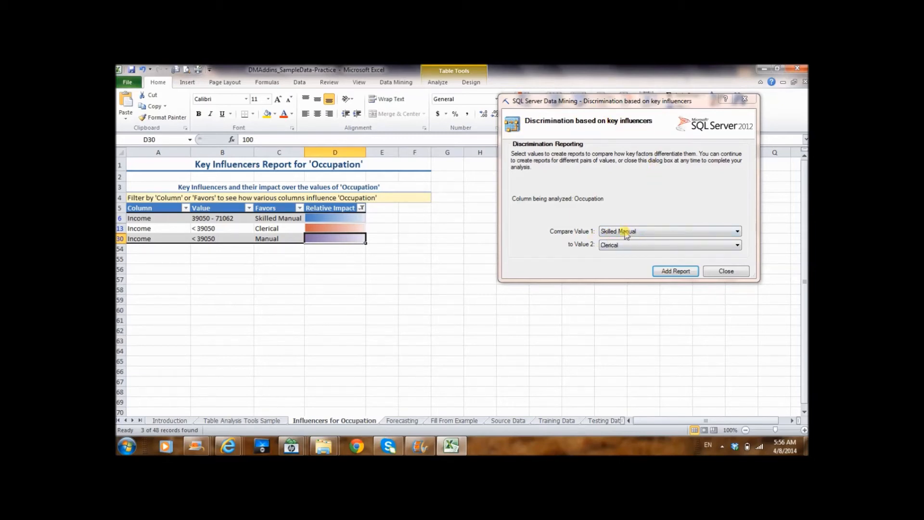
# Add a discrimination report that compares the occupation Clerical to Manual.
pyautogui.click(738, 232)
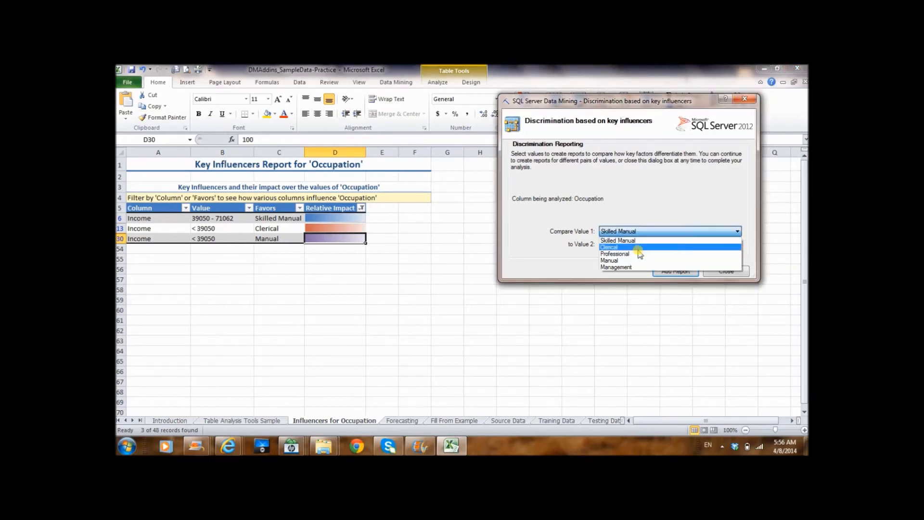
pyautogui.click(640, 247)
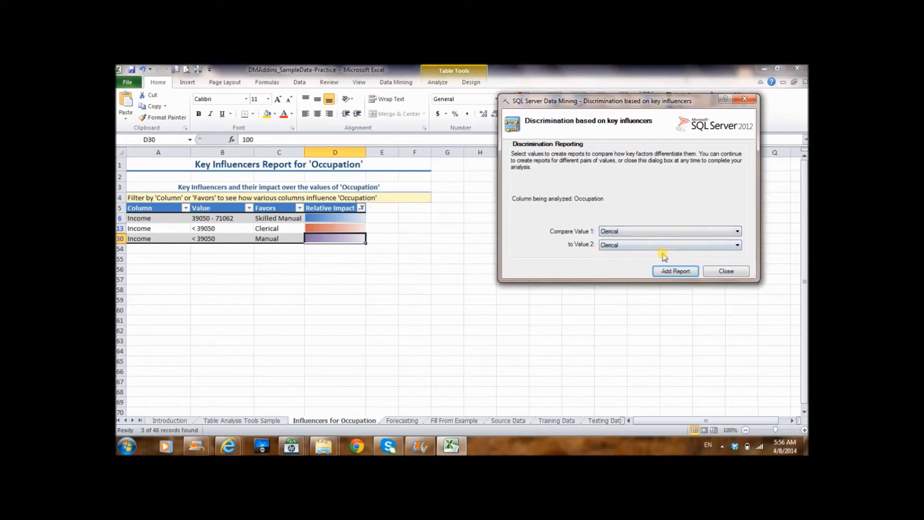
pyautogui.click(737, 246)
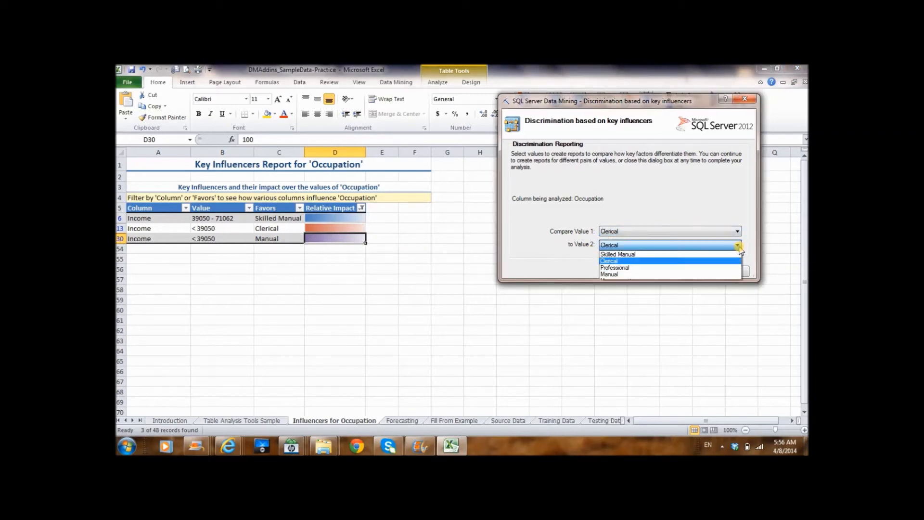
pyautogui.click(638, 274)
pyautogui.click(657, 273)
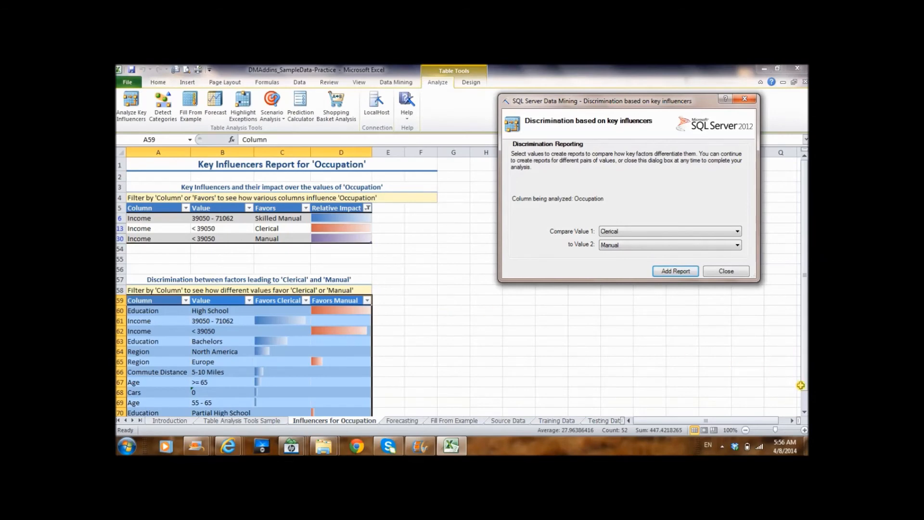
# Examine how High School education and income of 39050 - 71062 favor Clerical or Manual in the discrimination report.
pyautogui.click(805, 413)
pyautogui.click(804, 413)
pyautogui.click(805, 413)
pyautogui.click(804, 413)
pyautogui.click(805, 414)
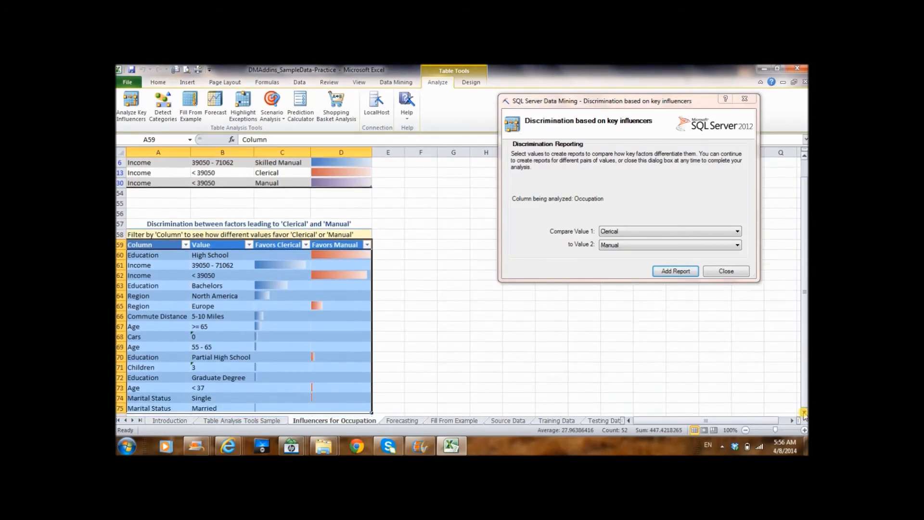
pyautogui.click(805, 413)
pyautogui.click(805, 413)
pyautogui.click(804, 413)
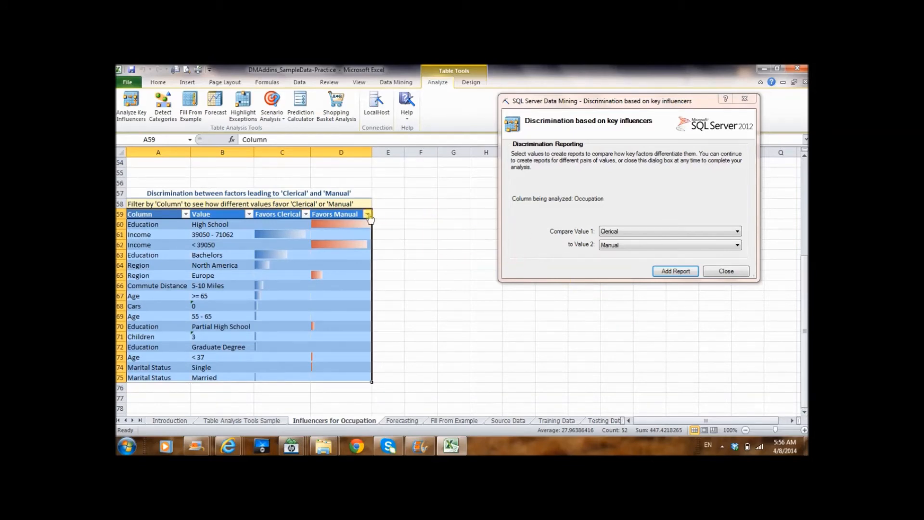
pyautogui.click(332, 224)
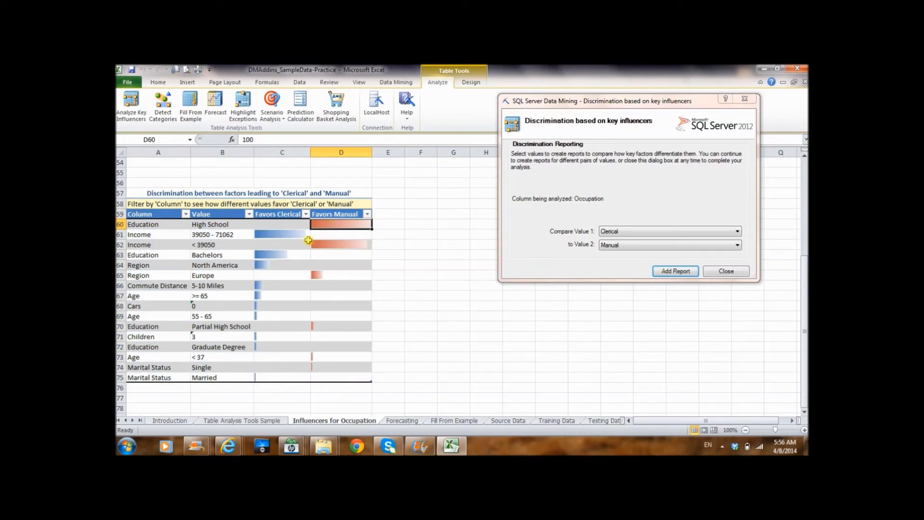
pyautogui.click(294, 234)
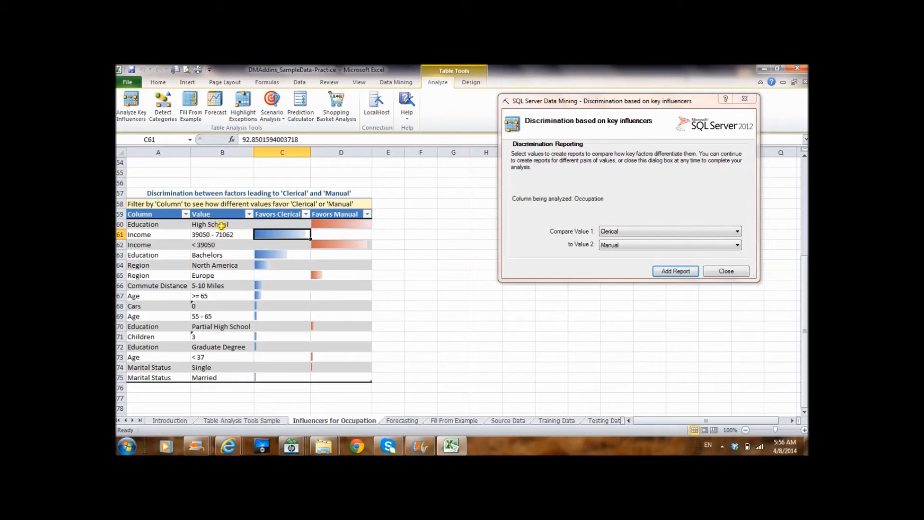
pyautogui.click(343, 223)
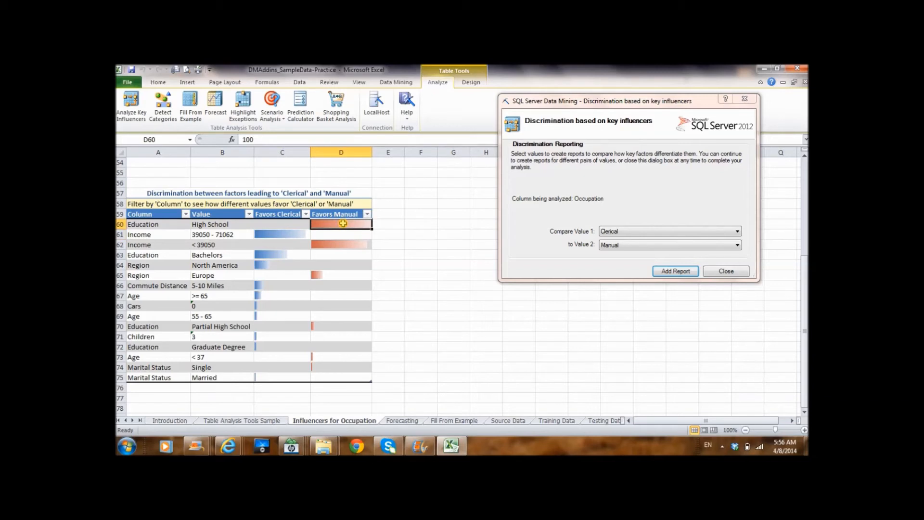
# Compare which occupation the two Income ranges, 39050 - 71062 and < 39050, favor in the discrimination report.
pyautogui.click(161, 235)
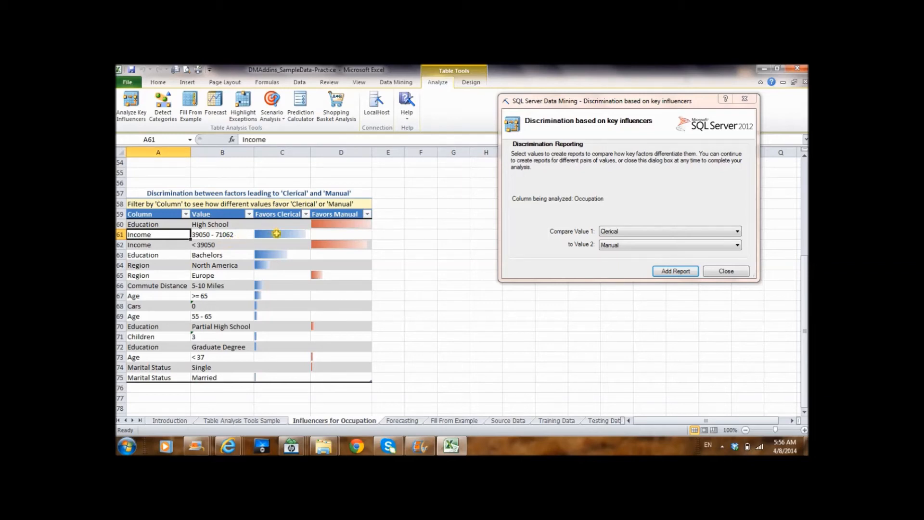
pyautogui.click(277, 237)
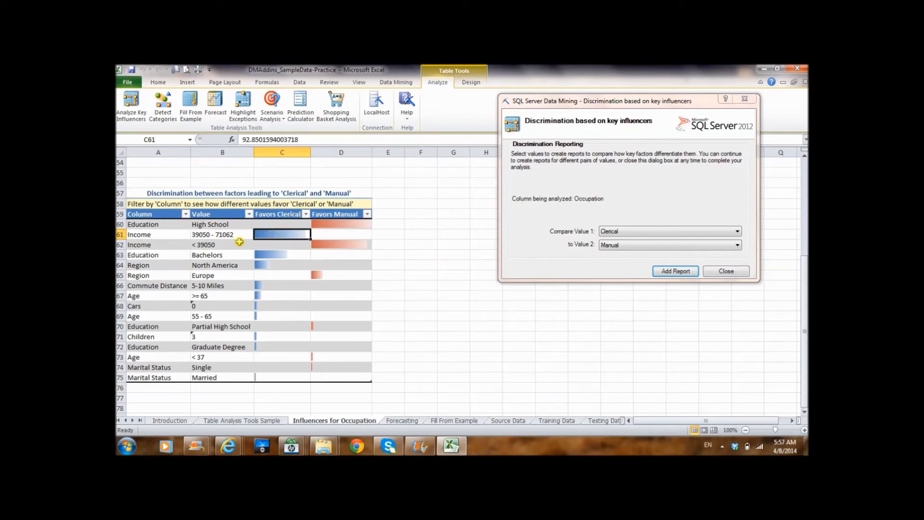
pyautogui.click(154, 248)
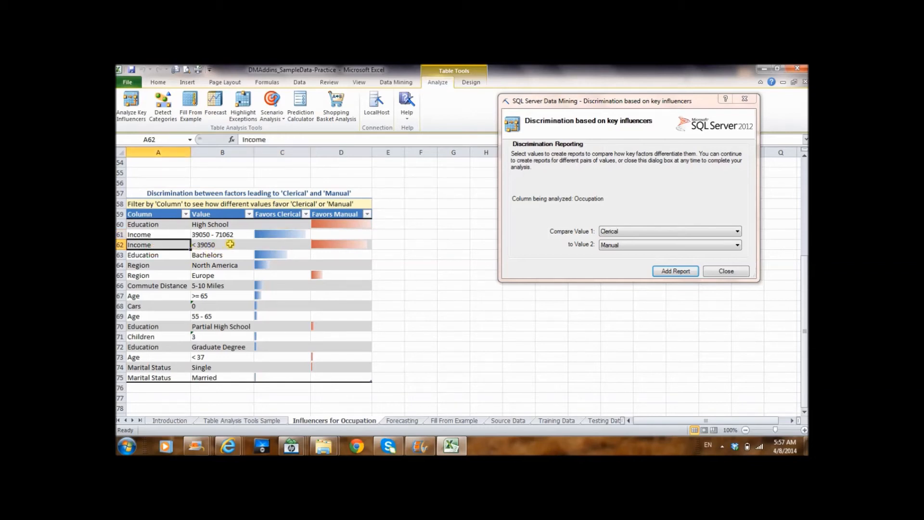
pyautogui.click(345, 245)
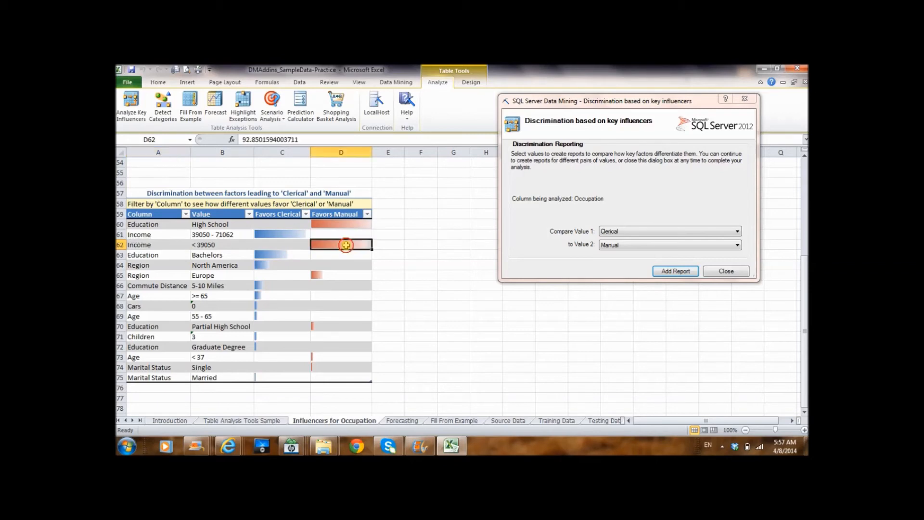
pyautogui.click(291, 244)
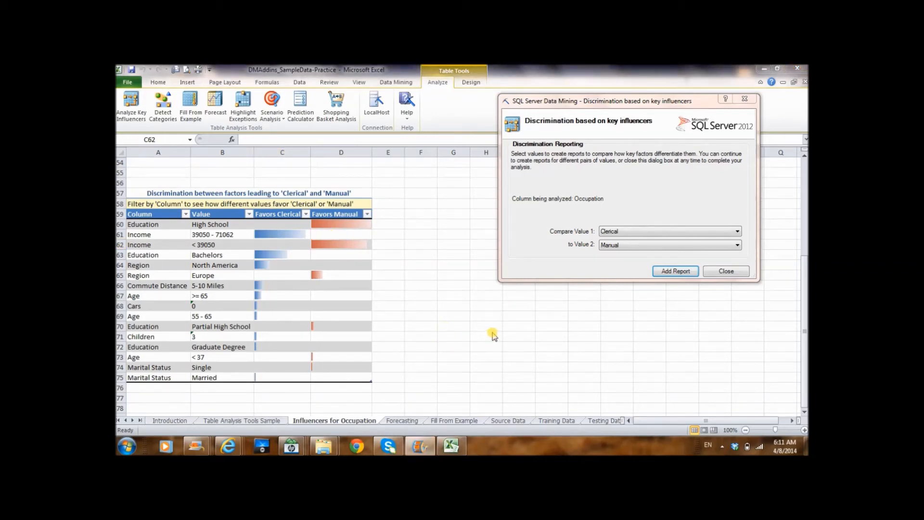
# Return to the Table Analysis Tools Sample sheet and close the discrimination dialog.
pyautogui.click(260, 420)
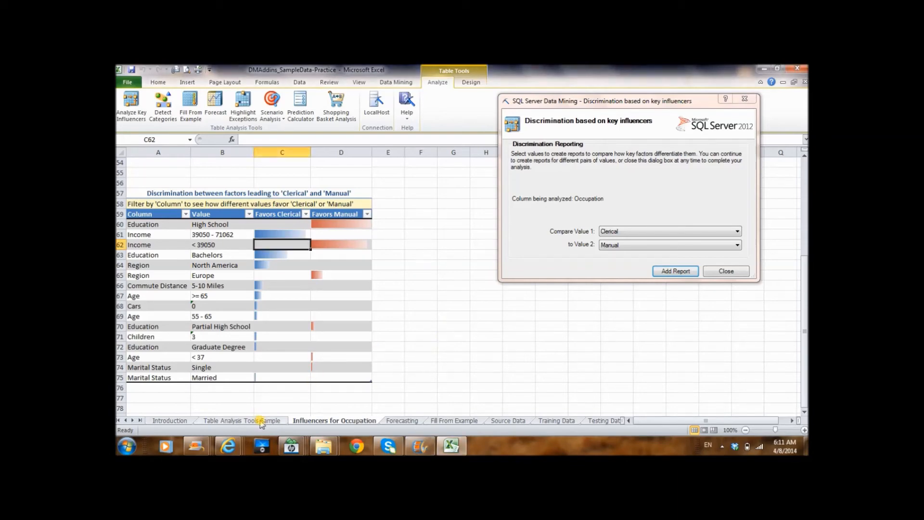
pyautogui.click(263, 421)
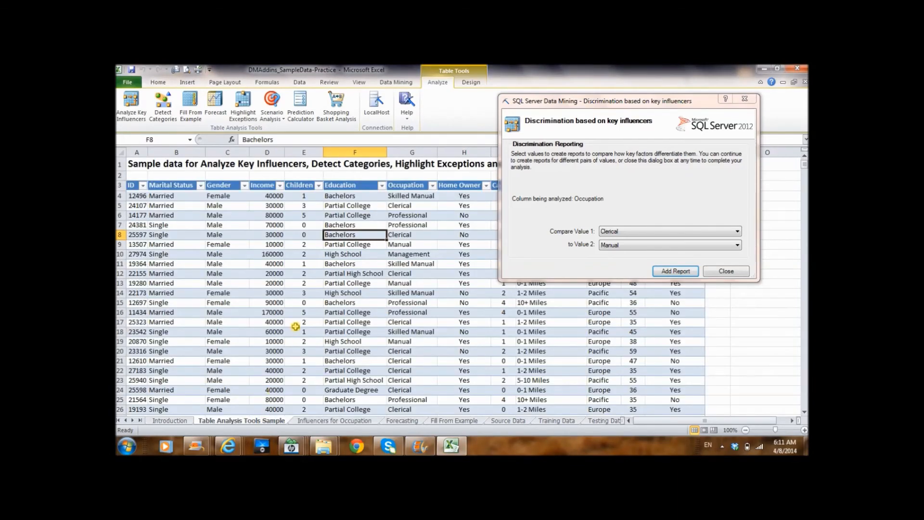
pyautogui.click(745, 101)
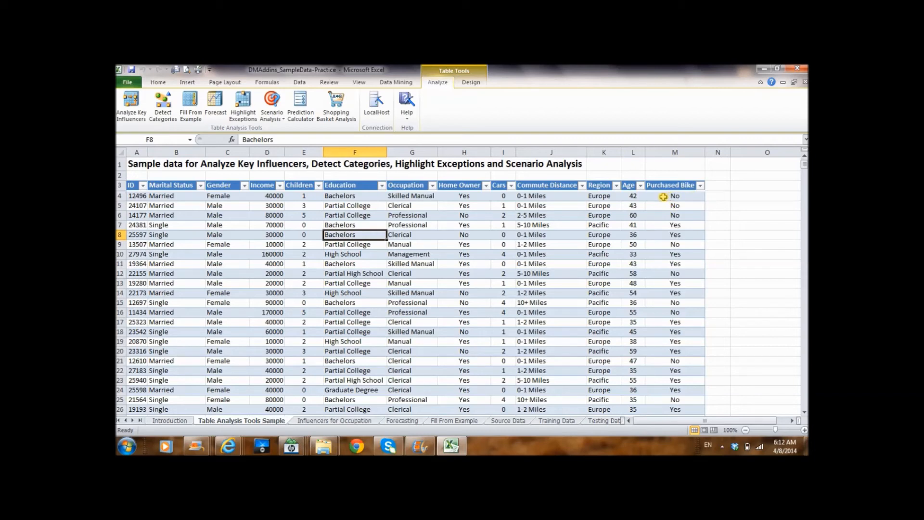
# Filter the Purchased Bike column to show only the Yes records and look through the filtered rows.
pyautogui.click(701, 188)
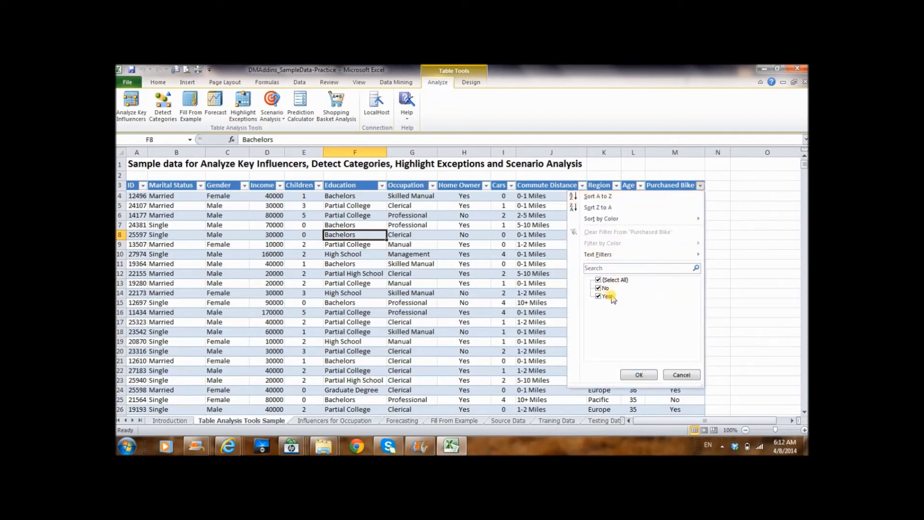
pyautogui.click(598, 280)
pyautogui.click(599, 288)
pyautogui.click(598, 296)
pyautogui.click(598, 288)
pyautogui.click(640, 376)
pyautogui.scroll(-3, 646, 326)
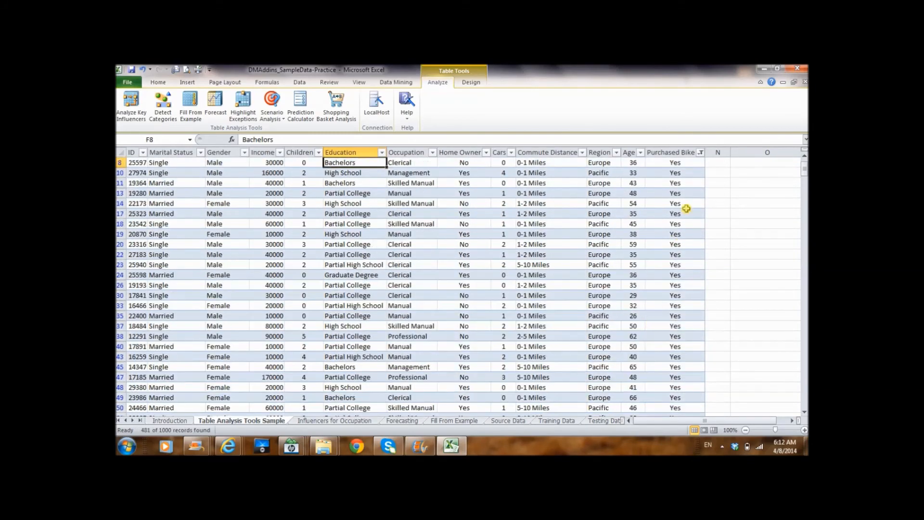
pyautogui.scroll(3, 687, 178)
# Switch the Purchased Bike column filter to show only the No records.
pyautogui.click(701, 186)
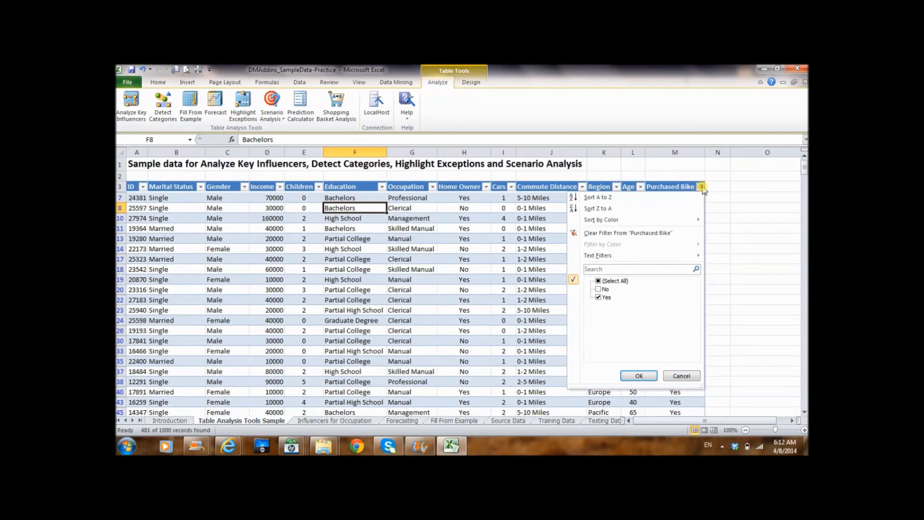
pyautogui.click(598, 289)
pyautogui.click(598, 297)
pyautogui.click(642, 375)
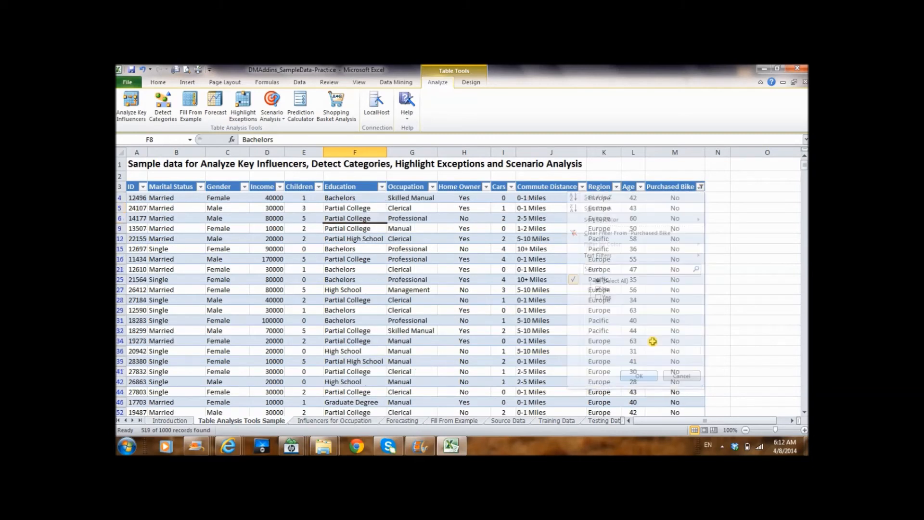
# Restore all values in the Purchased Bike column filter so the table shows every record.
pyautogui.click(701, 187)
pyautogui.click(598, 281)
pyautogui.click(639, 372)
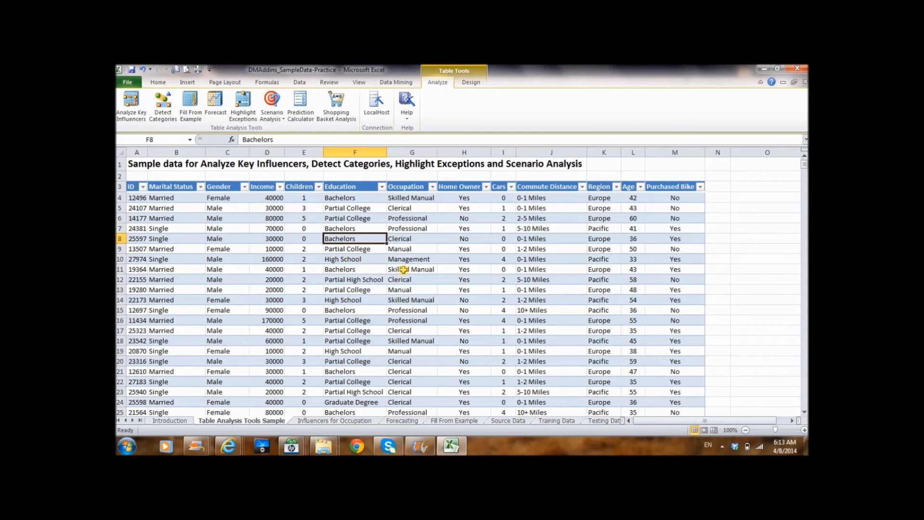
# Start an Analyze Key Influencers task with Purchased Bike as the column to analyze.
pyautogui.click(141, 120)
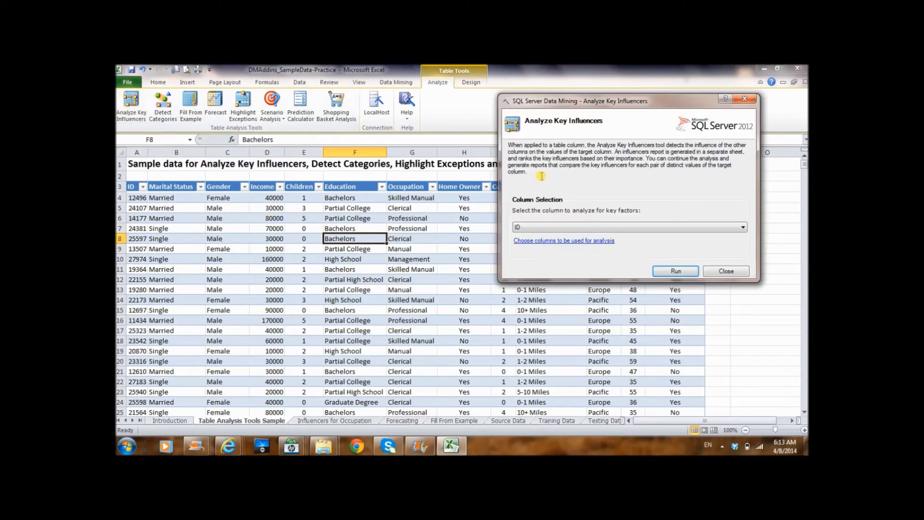
pyautogui.click(671, 229)
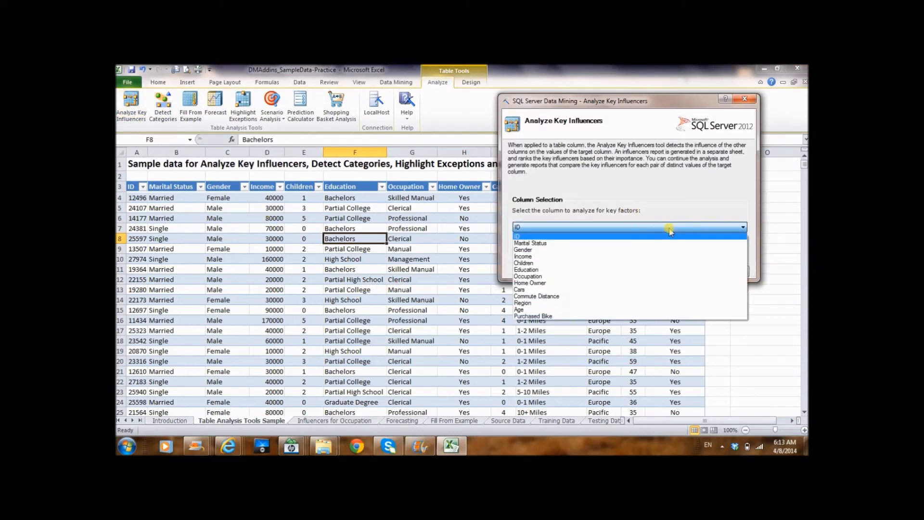
pyautogui.click(551, 317)
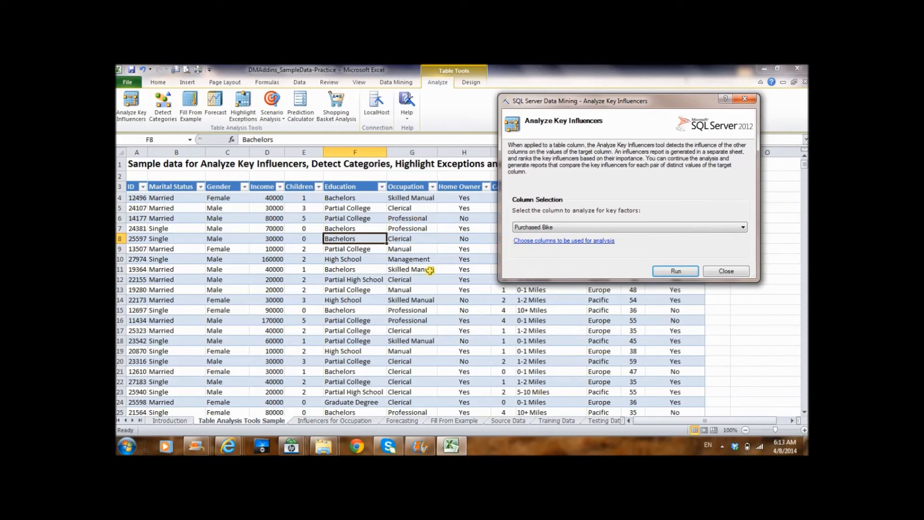
# Exclude the ID column from the columns used for analysis and run the key influencers report.
pyautogui.click(563, 241)
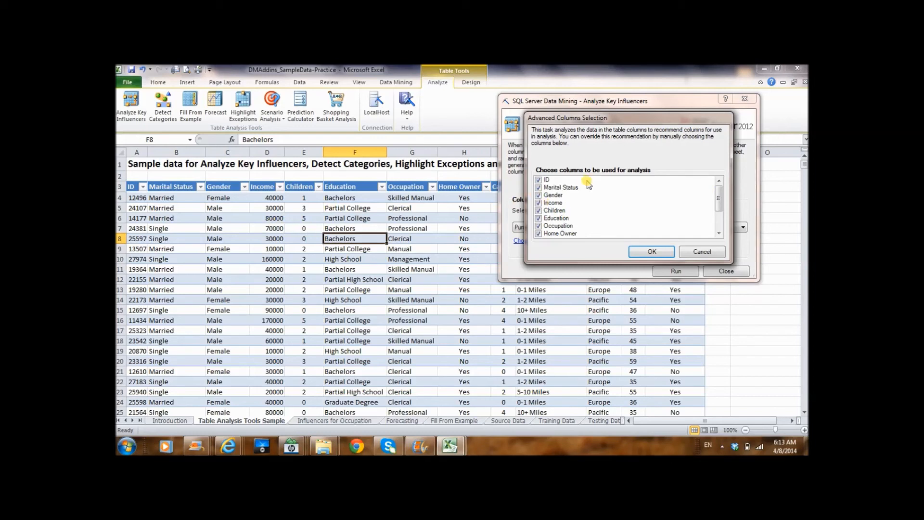
pyautogui.click(539, 181)
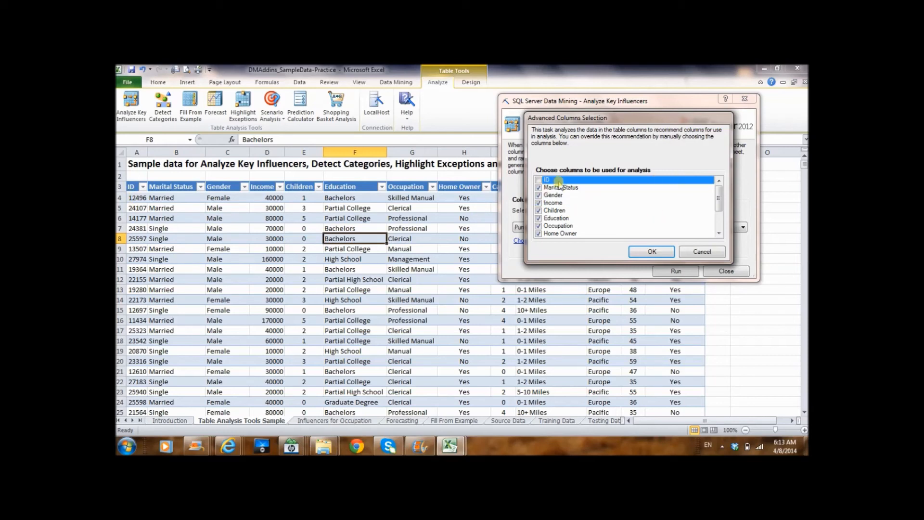
pyautogui.moveTo(721, 202)
pyautogui.mouseDown()
pyautogui.moveTo(721, 227)
pyautogui.moveTo(721, 197)
pyautogui.mouseUp()
pyautogui.moveTo(720, 203); pyautogui.dragTo(719, 230)
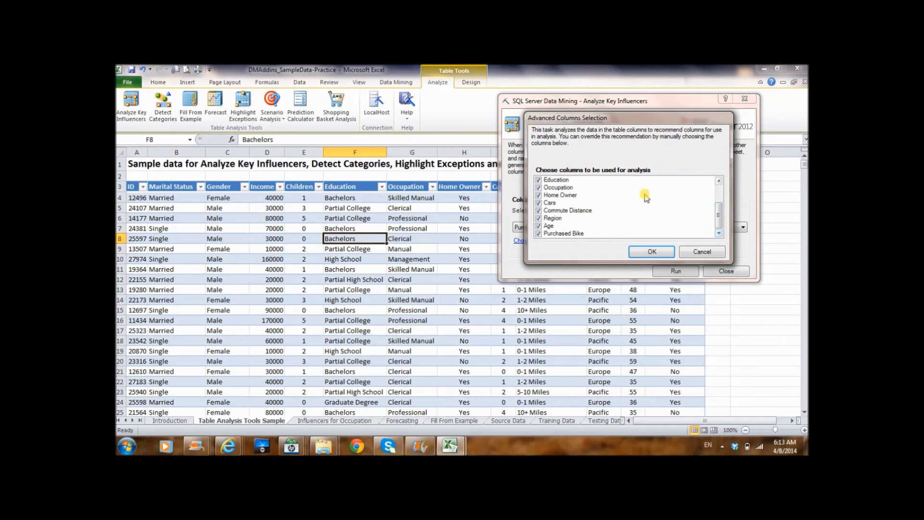
pyautogui.click(661, 252)
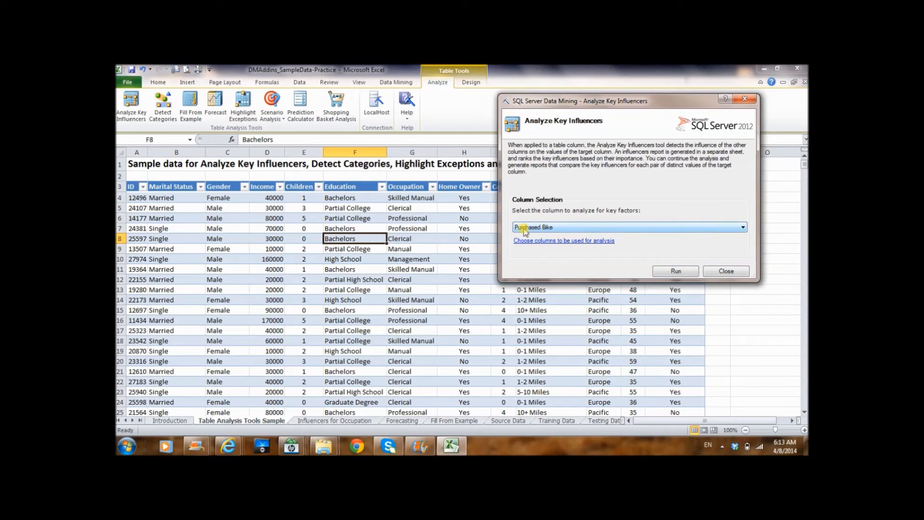
pyautogui.click(676, 272)
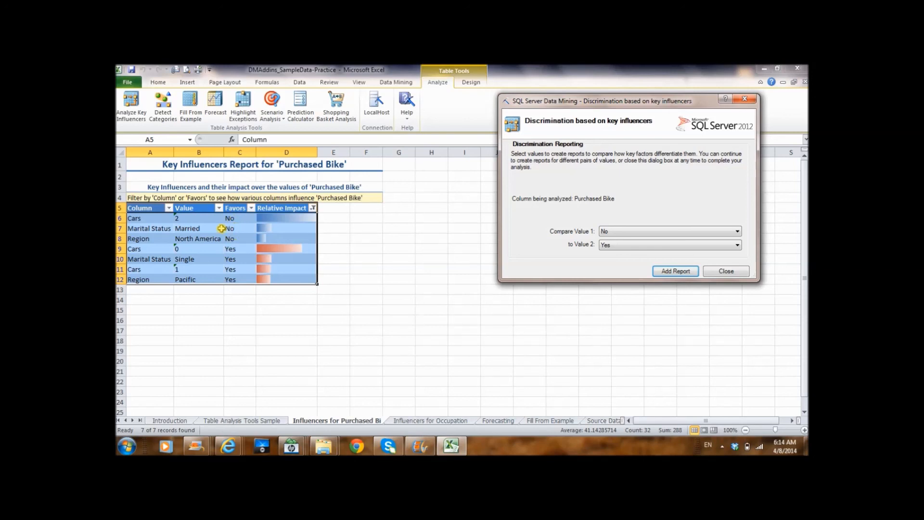
# Examine the relative impact of Cars values 2 and 0 on Purchased Bike in the key influencers report.
pyautogui.click(195, 220)
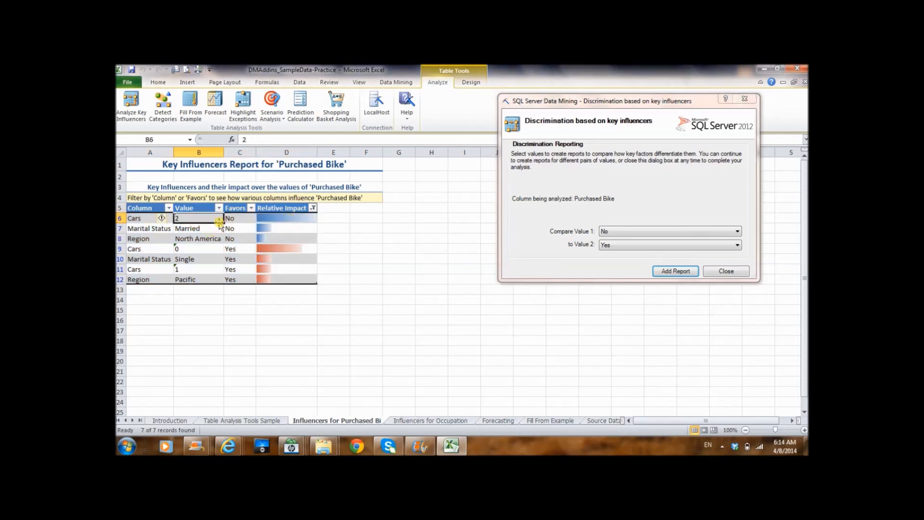
pyautogui.click(274, 218)
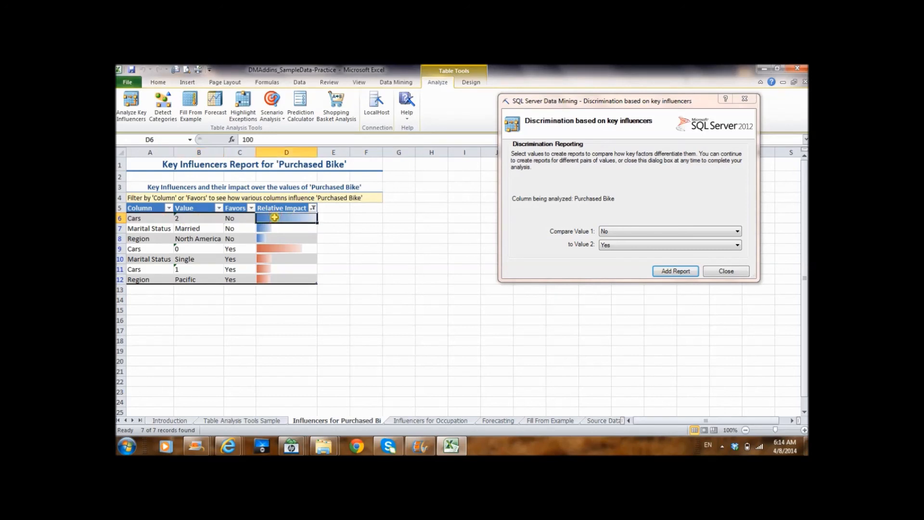
pyautogui.click(197, 219)
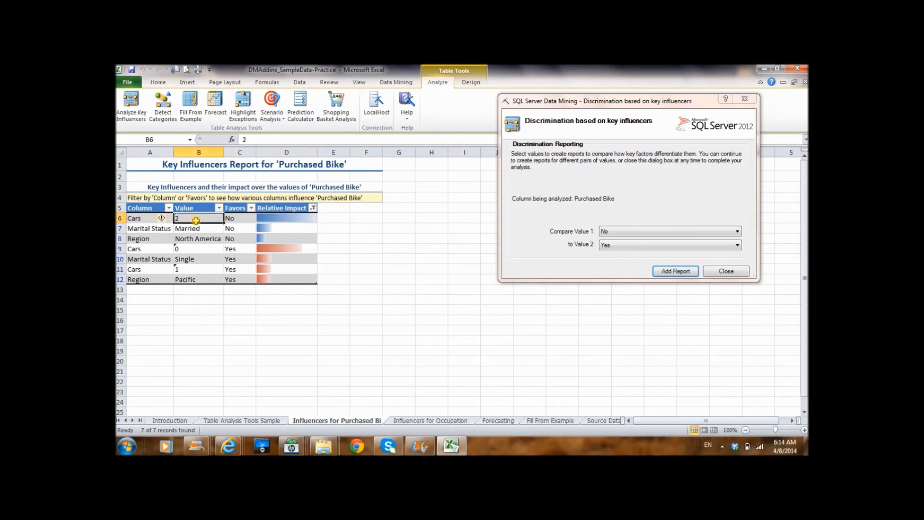
pyautogui.click(187, 249)
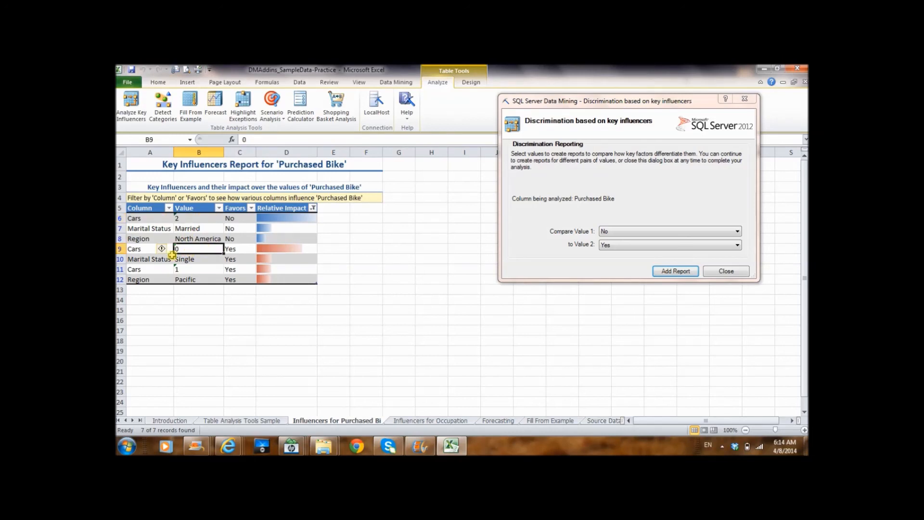
pyautogui.click(273, 248)
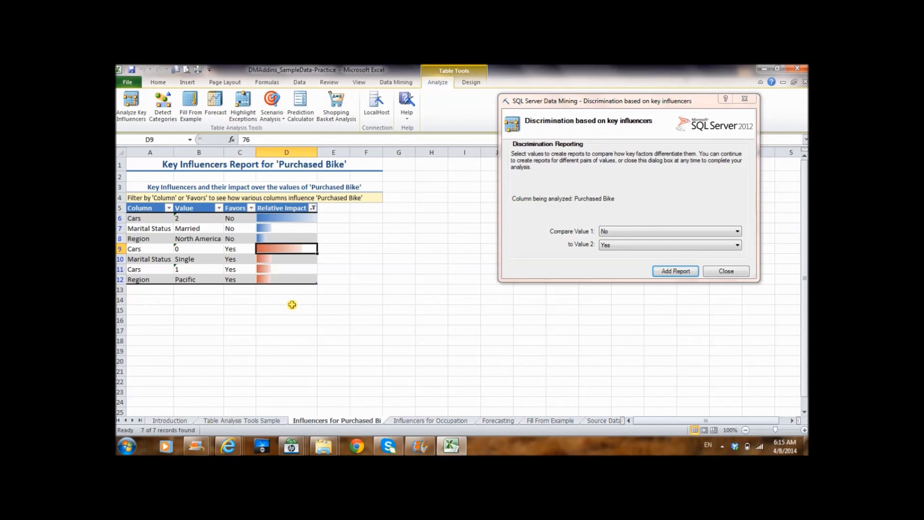
# Add a discrimination report that compares the Purchased Bike values No and Yes.
pyautogui.click(683, 271)
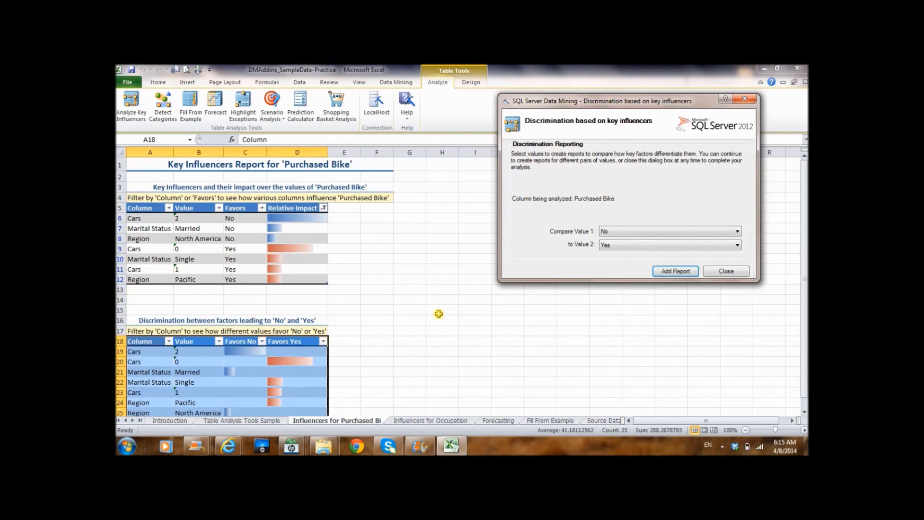
pyautogui.click(804, 411)
pyautogui.click(804, 412)
pyautogui.click(804, 412)
pyautogui.click(804, 412)
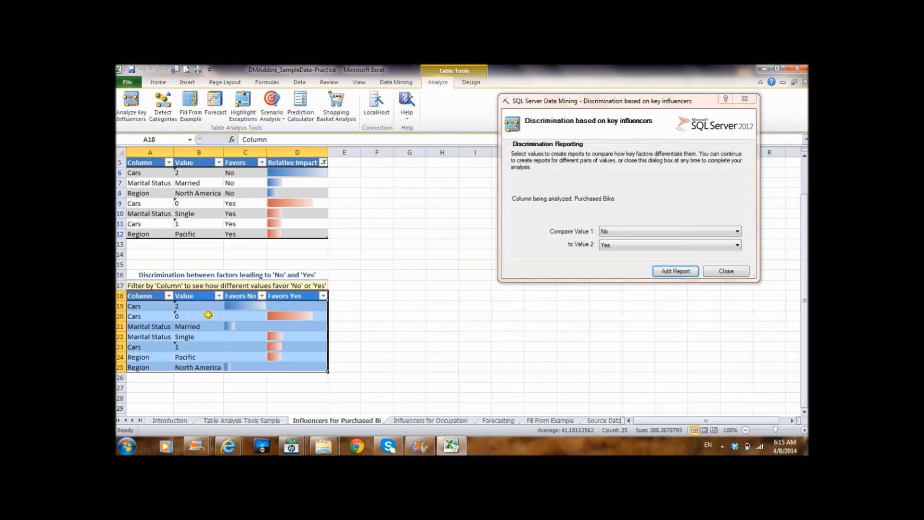
# Examine how Cars value 0 and Marital Status Married favor No or Yes in the discrimination report.
pyautogui.click(144, 319)
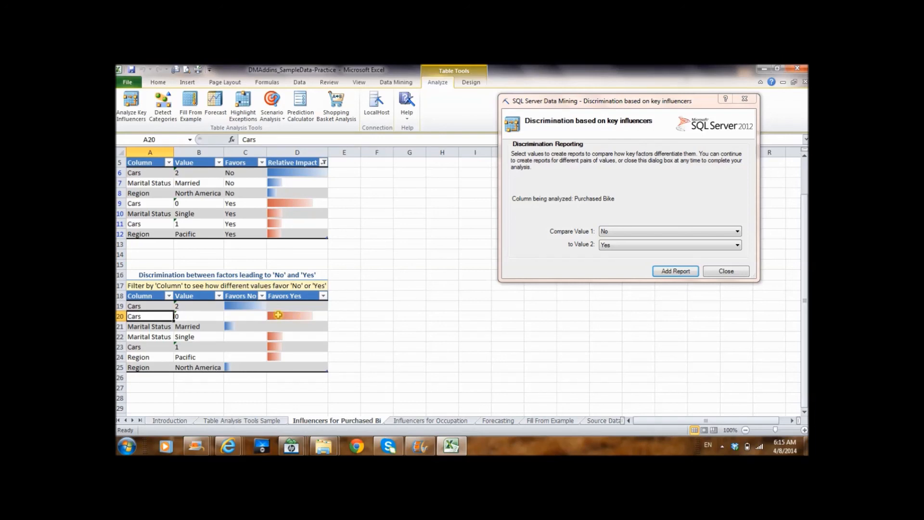
pyautogui.click(236, 327)
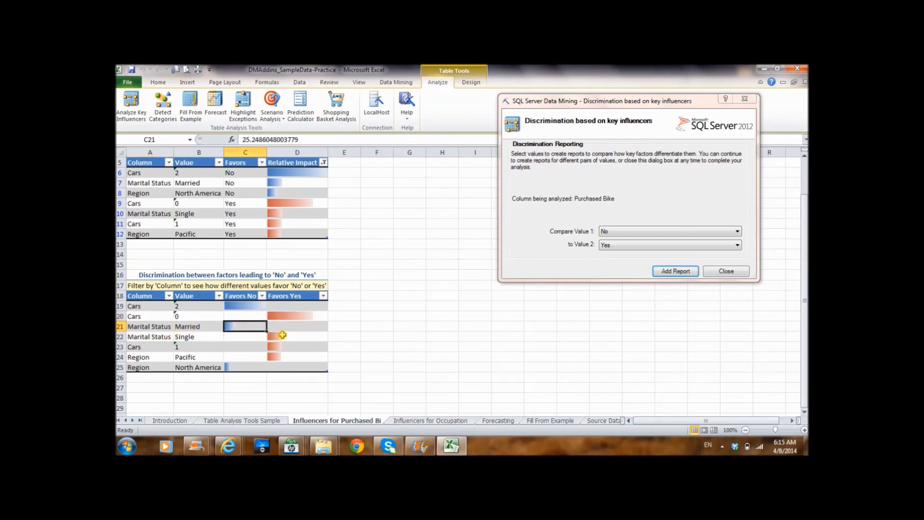